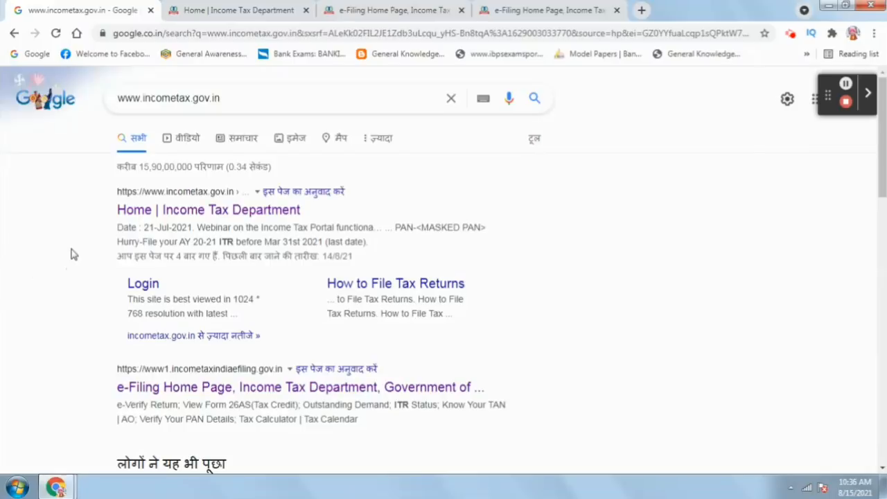
Step: Open the Income Tax Department website from the search results and go to its login page
click(126, 94)
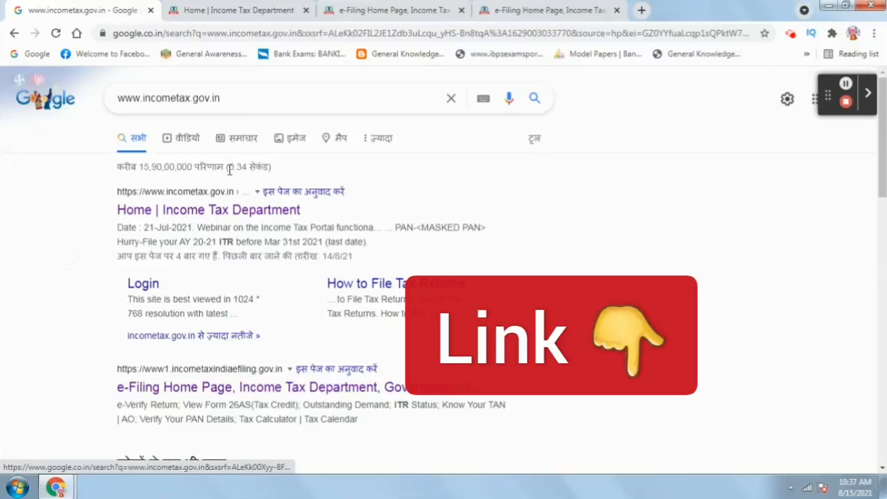
drag(111, 189, 317, 216)
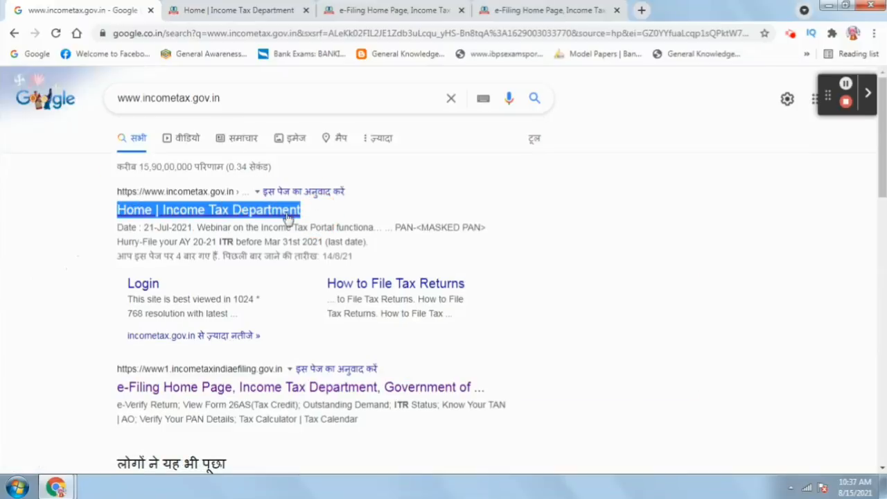
click(277, 7)
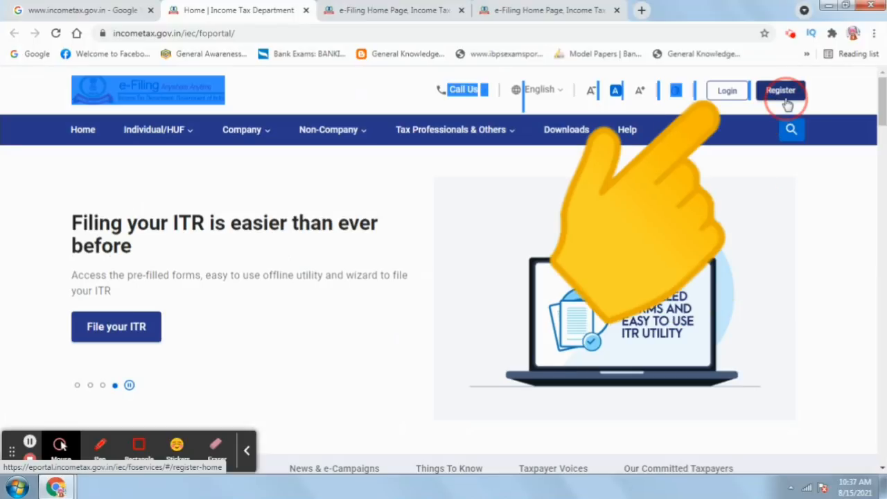
click(726, 91)
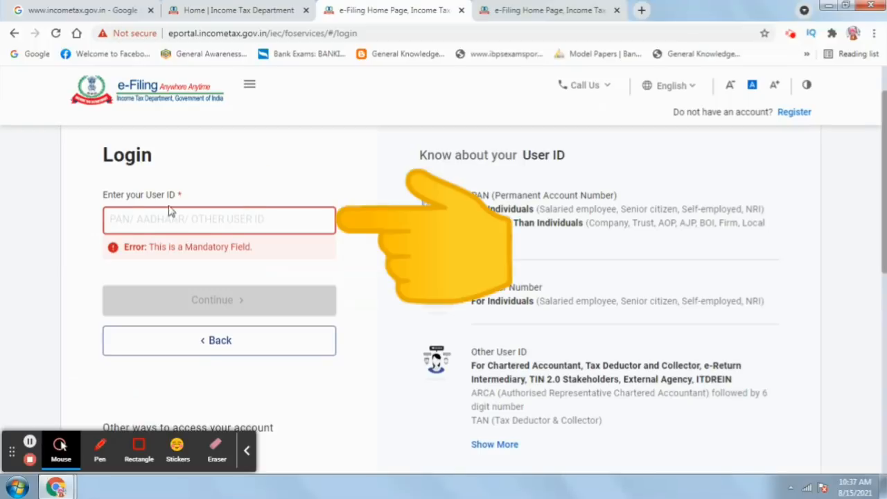
Step: Log in to the e-Filing account with the user ID, confirming the secure access message, and display the dashboard
drag(108, 222, 159, 221)
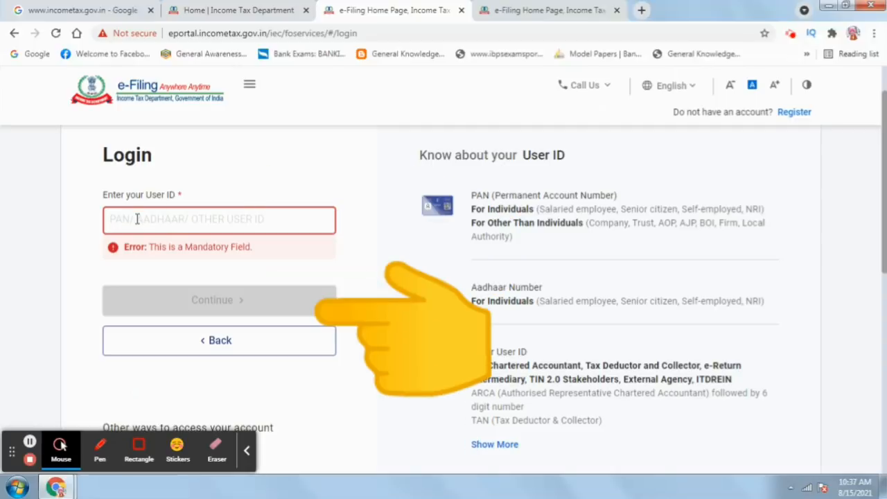
drag(108, 222, 159, 220)
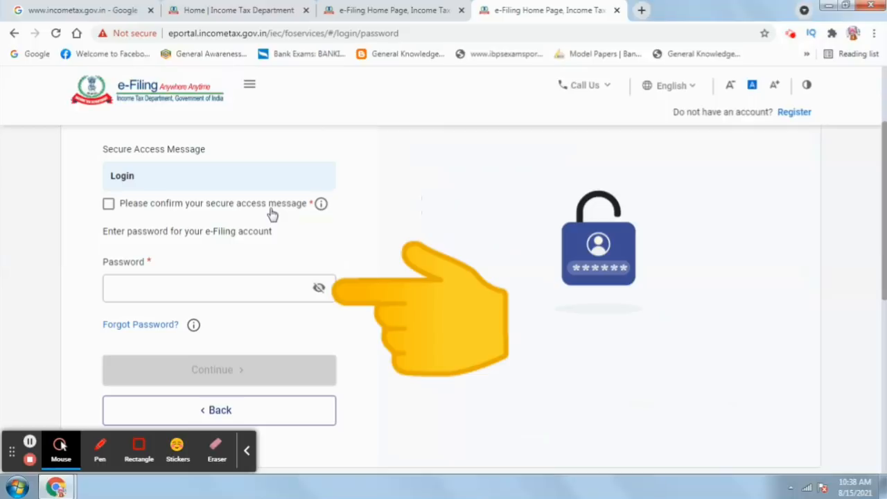
click(108, 206)
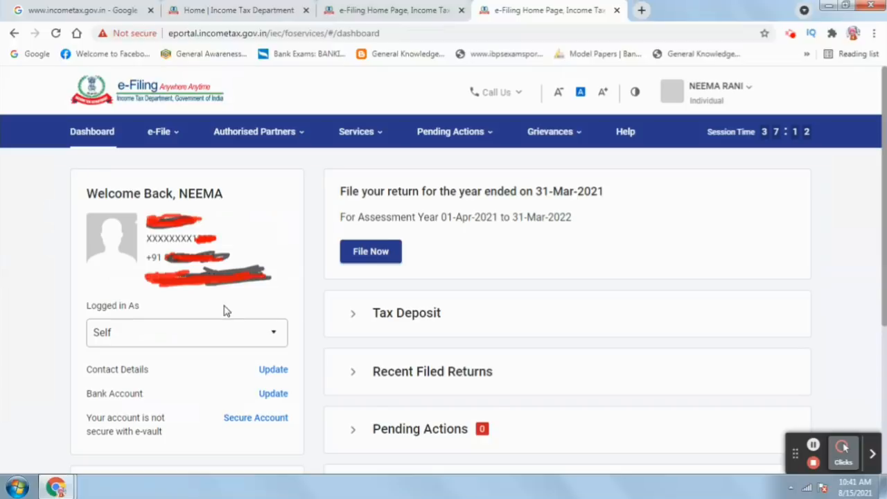
click(89, 136)
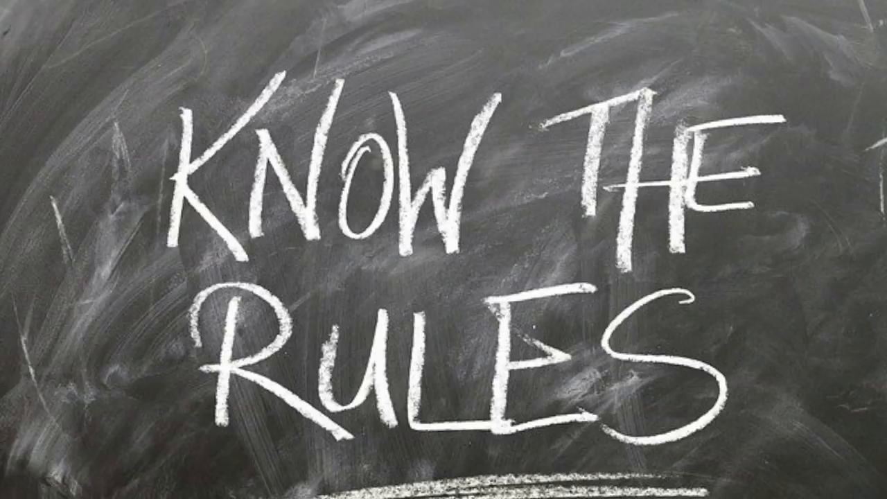
Step: Request Form 26AS for the income tax returns and confirm the redirect to the TDS-CPC website
mouse_move(235, 172)
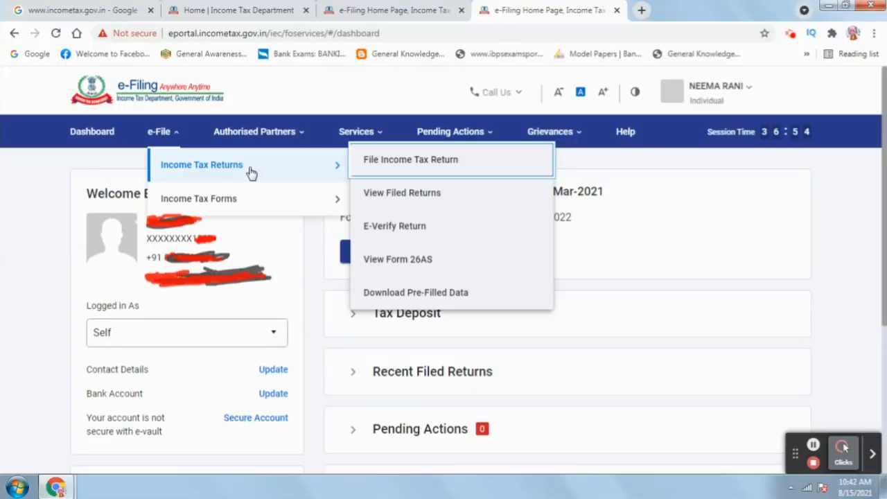
click(251, 172)
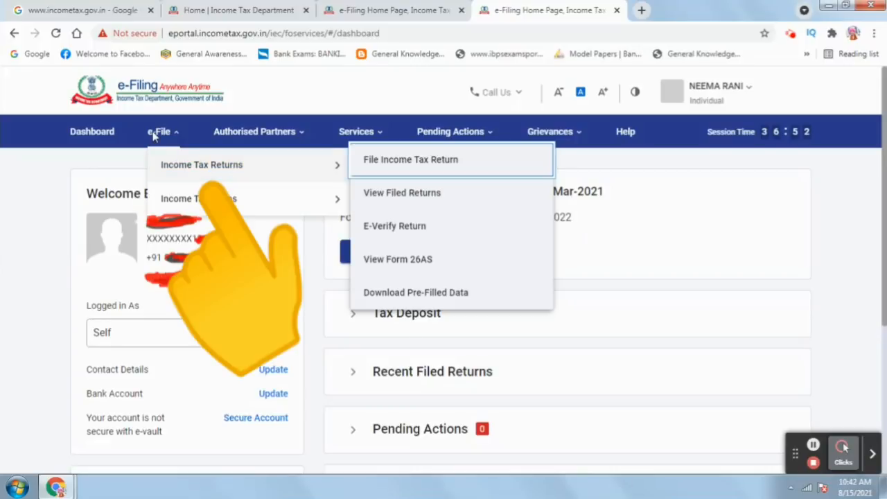
mouse_move(196, 165)
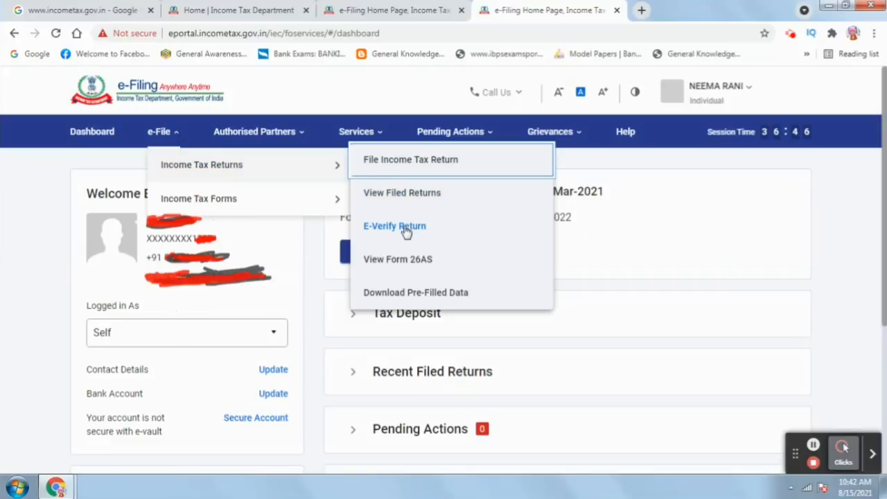
click(390, 261)
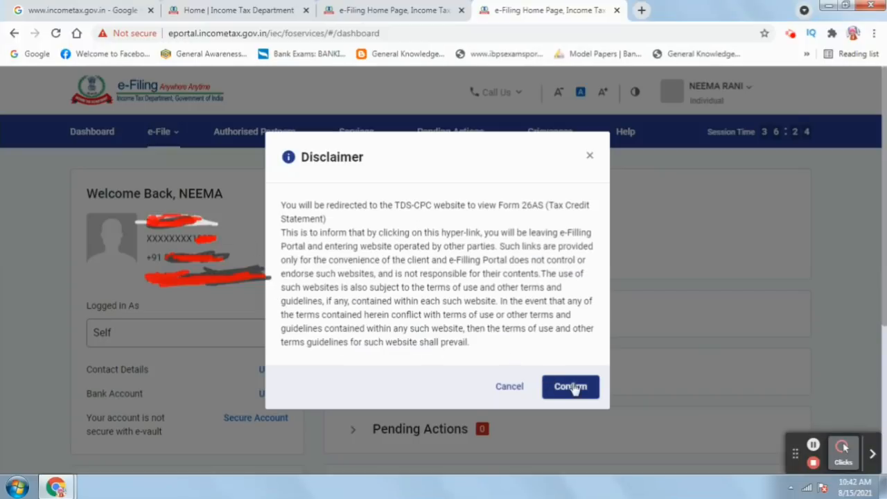
click(572, 388)
Step: Agree to the usage of Form 16/16A generated from TRACES and open View Tax Credit (Form 26AS)
click(222, 274)
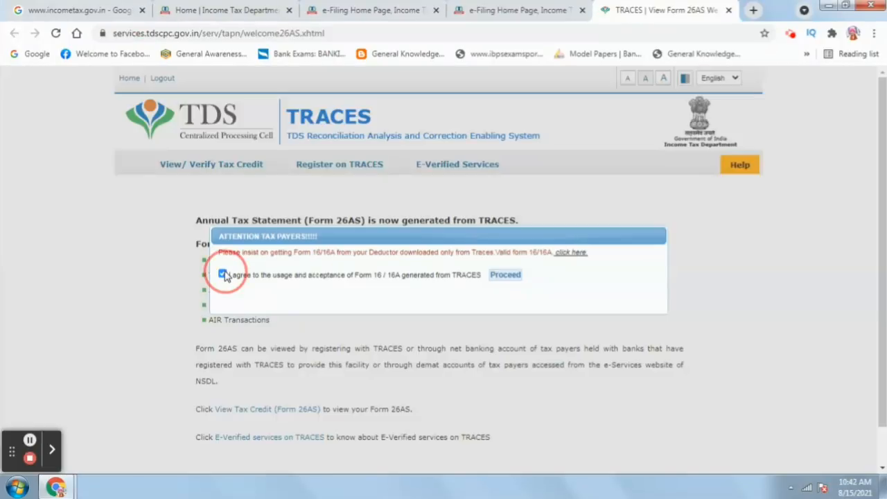
click(505, 275)
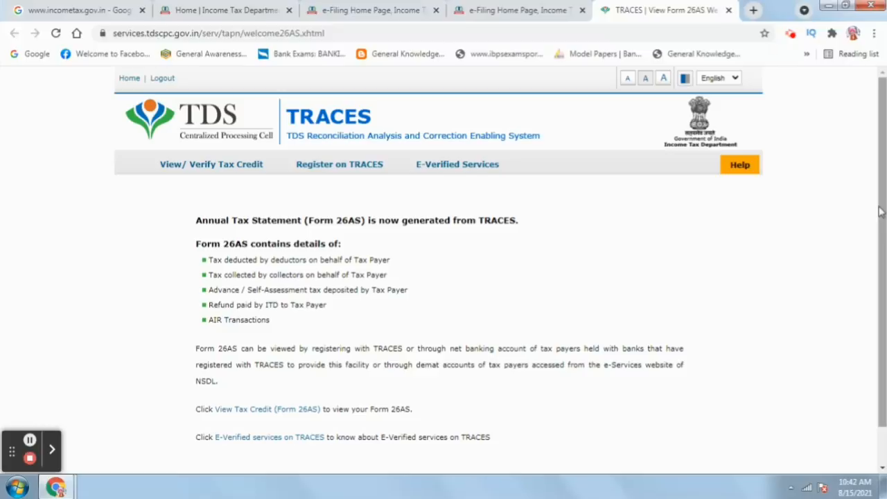
drag(881, 209, 883, 251)
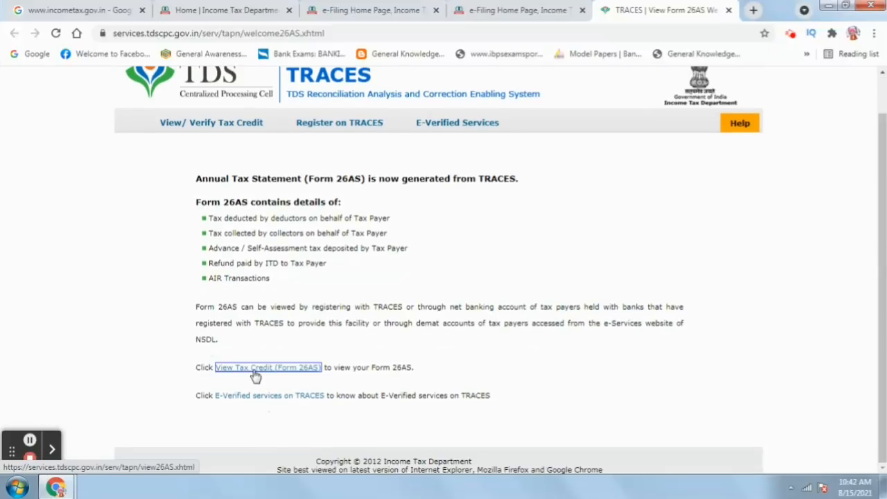
click(260, 370)
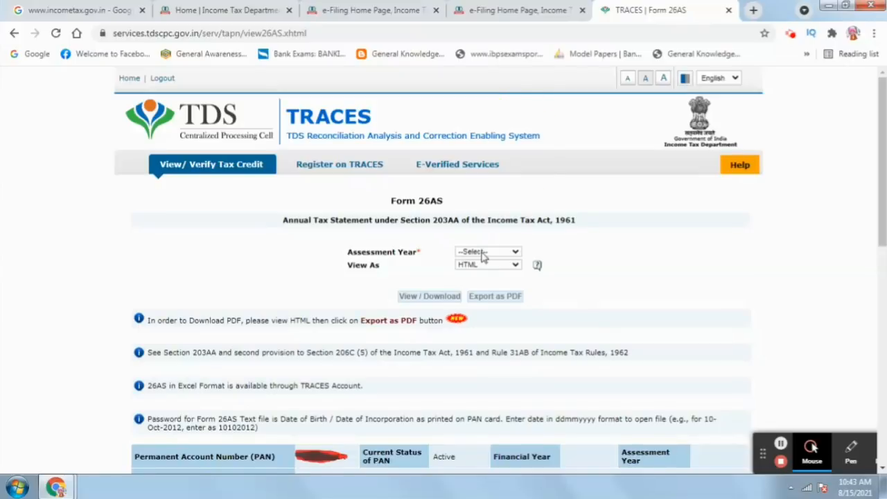
Step: Display the Form 26AS tax statement for assessment year 2021-22 as HTML
click(483, 253)
click(482, 252)
click(483, 252)
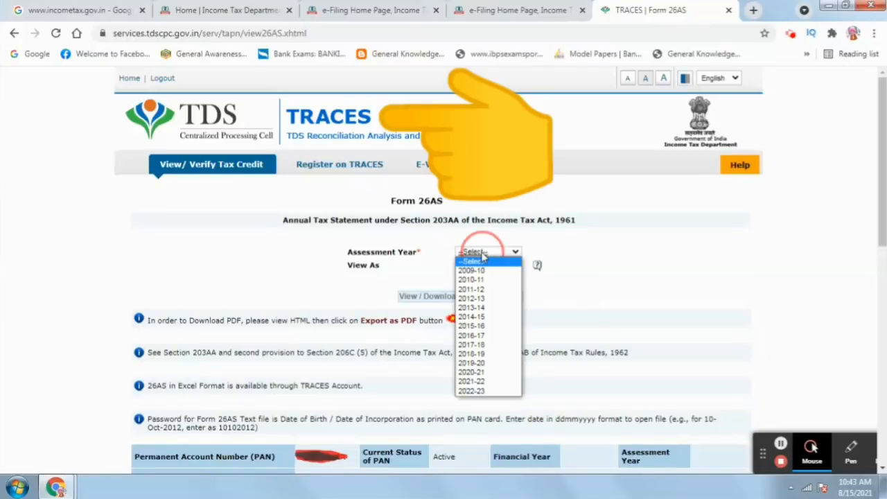
click(483, 252)
click(483, 252)
click(483, 252)
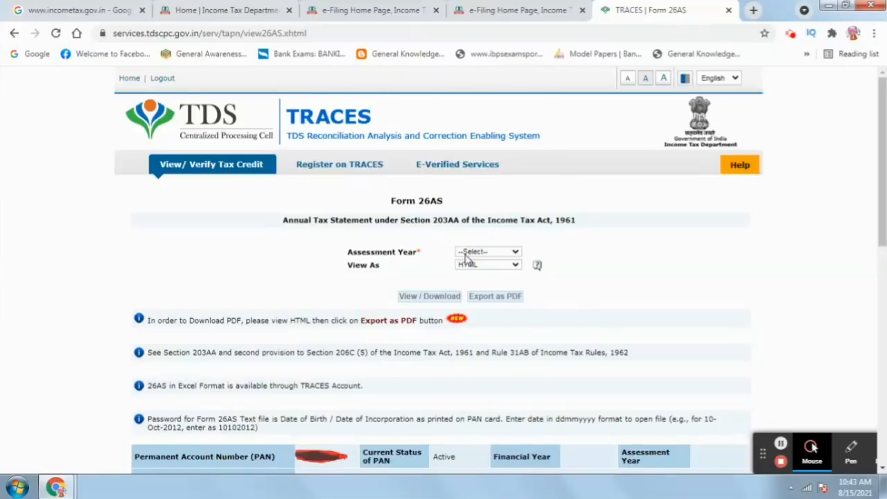
click(483, 253)
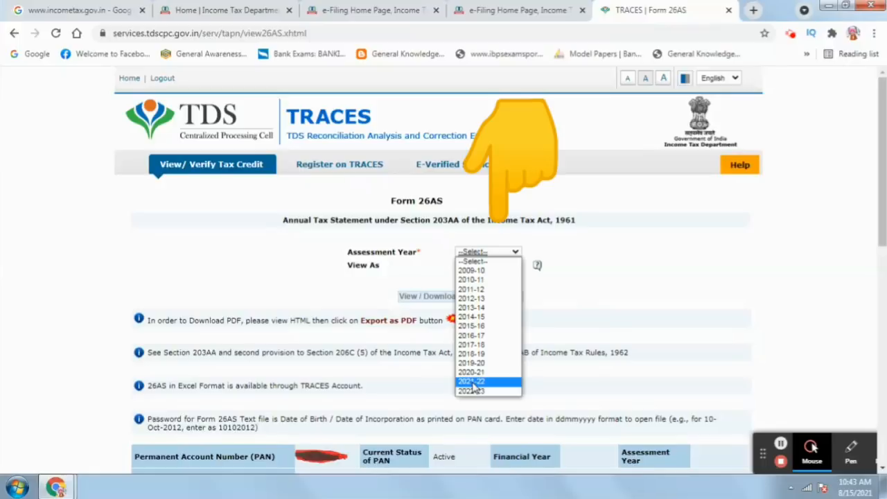
click(472, 383)
click(508, 266)
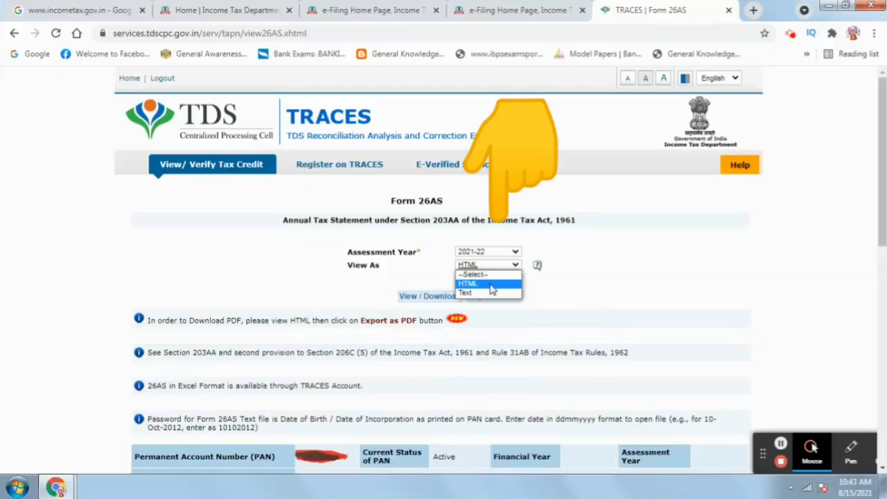
click(476, 283)
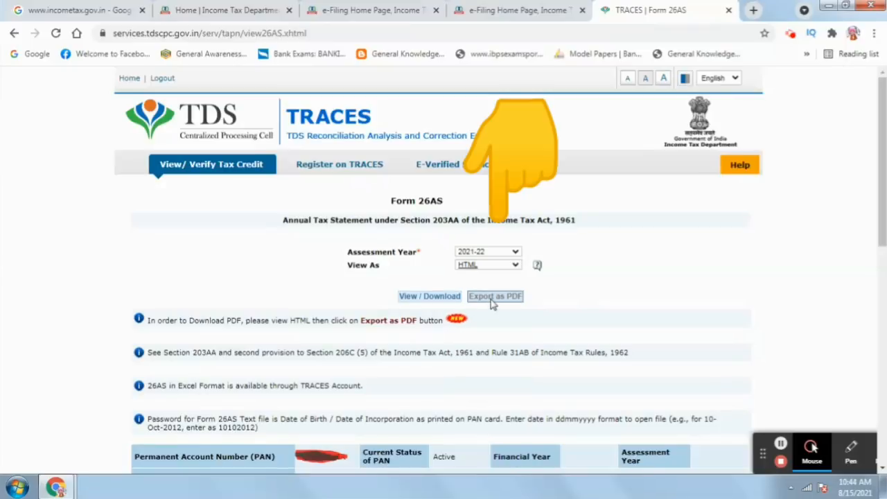
click(408, 298)
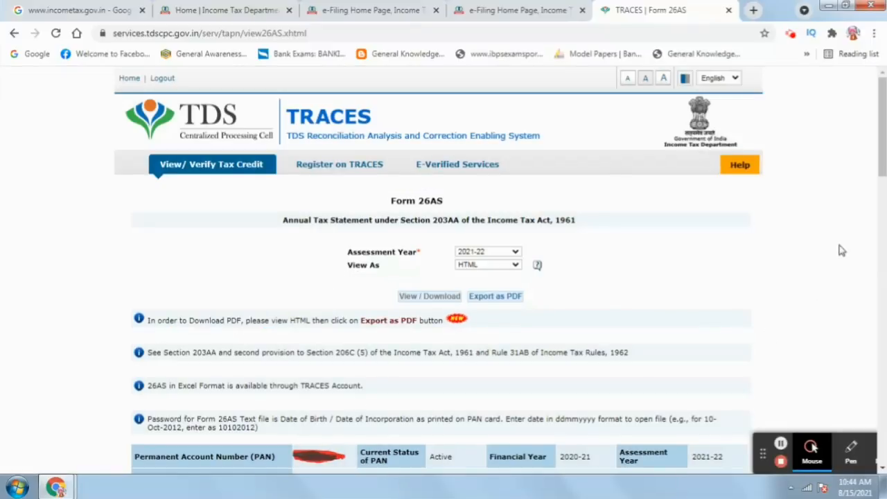
drag(882, 155, 879, 201)
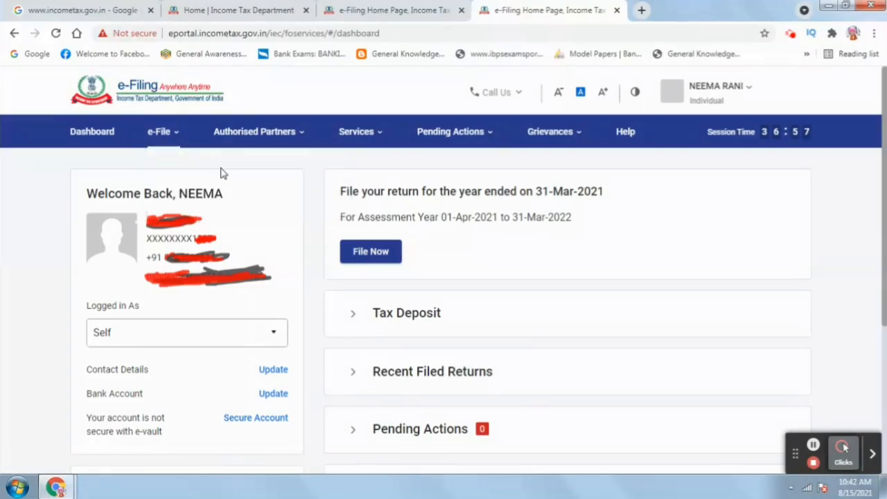
mouse_move(164, 146)
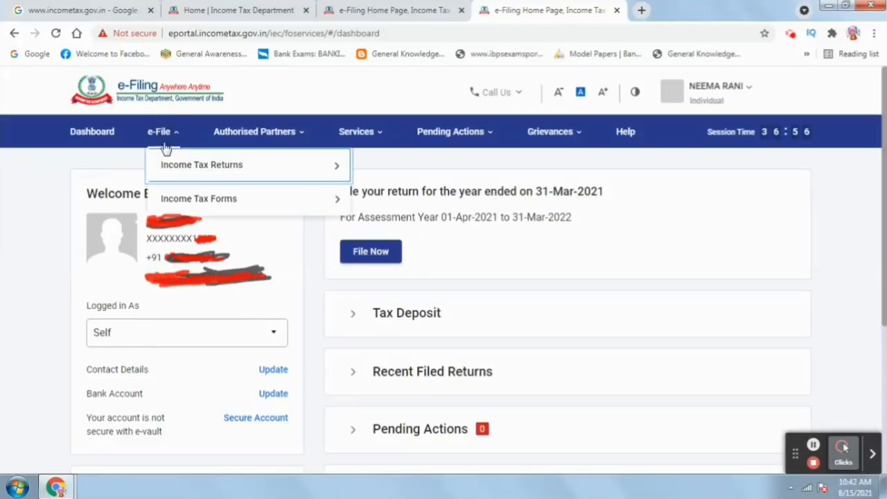
mouse_move(236, 171)
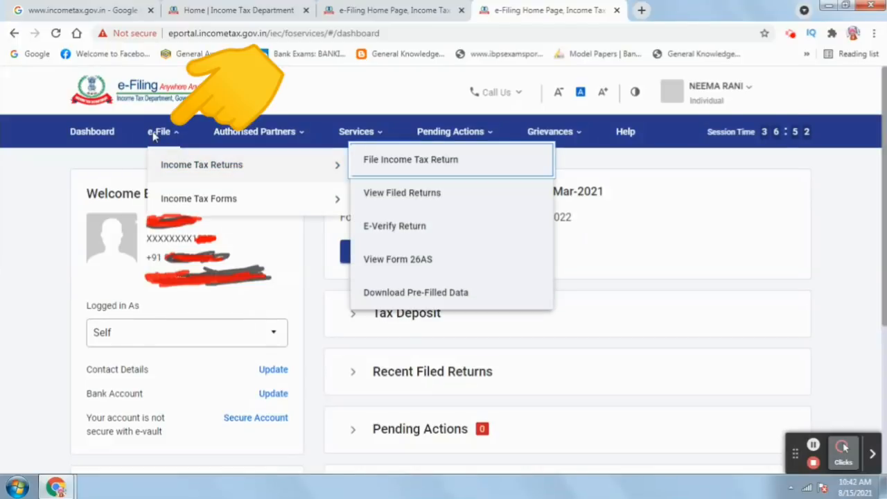
mouse_move(198, 167)
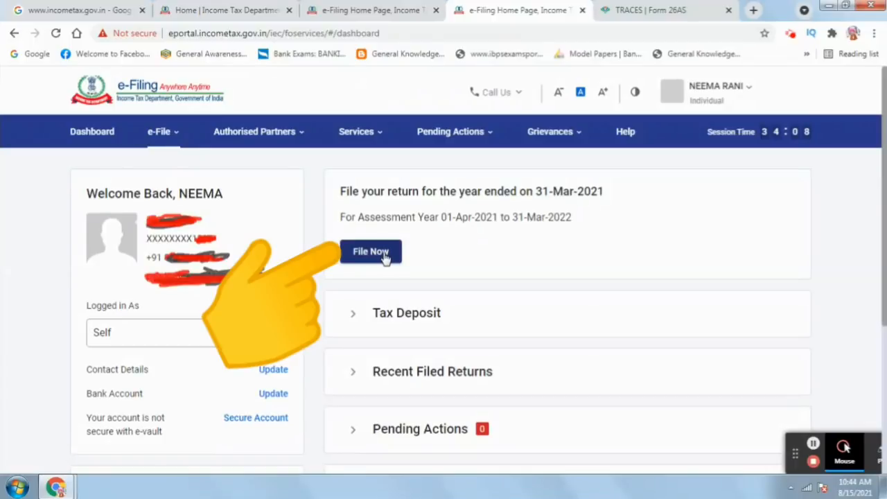
Step: Start filing the income tax return from the dashboard and continue with assessment year 2021-22 (Current A.Y.)
click(386, 258)
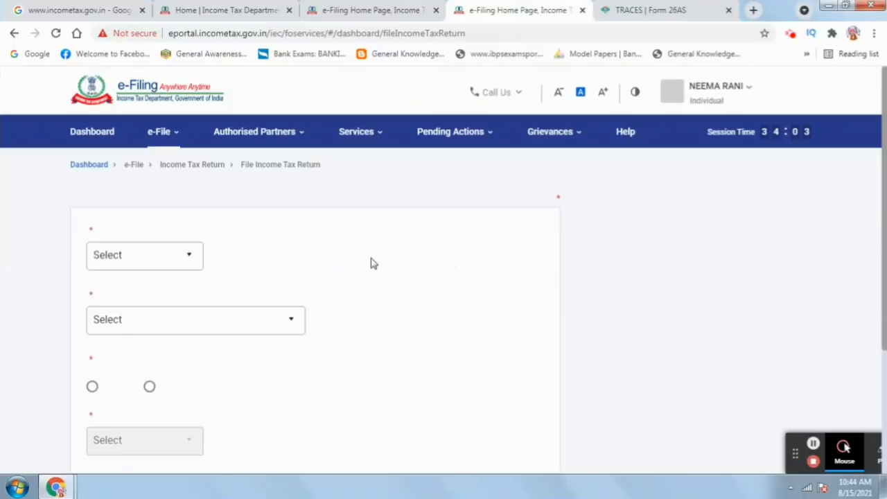
triple_click(874, 198)
click(208, 294)
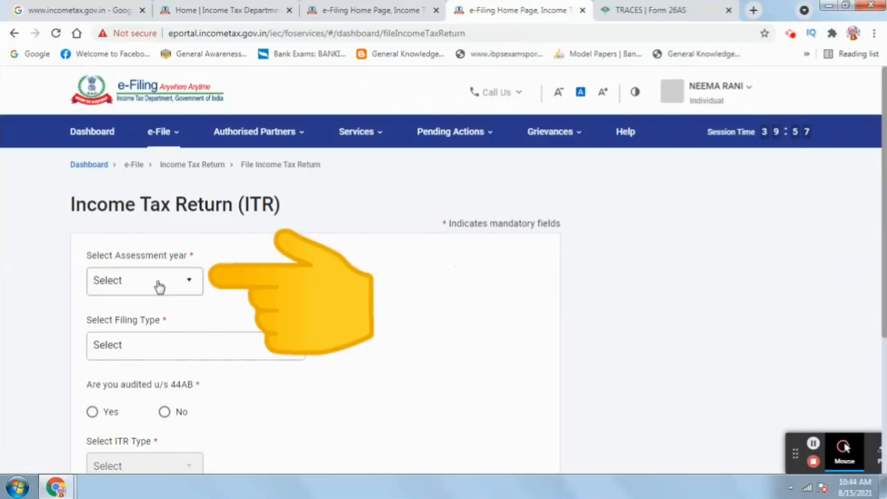
click(181, 280)
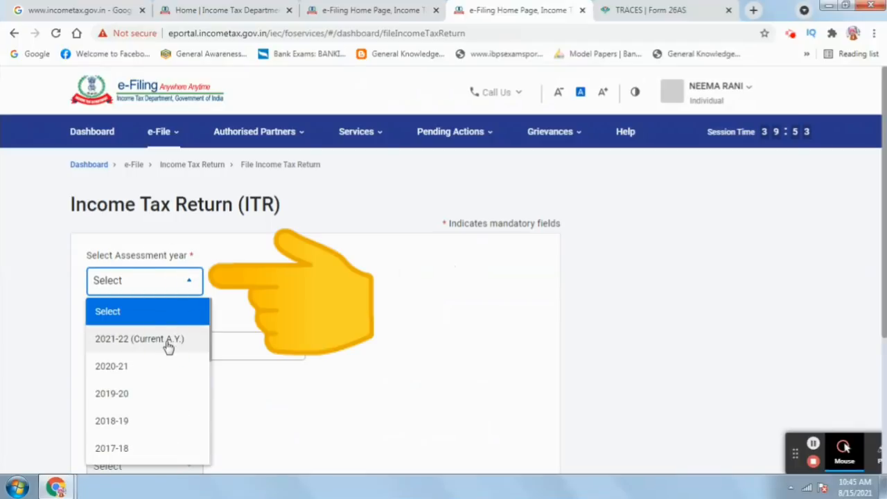
click(168, 339)
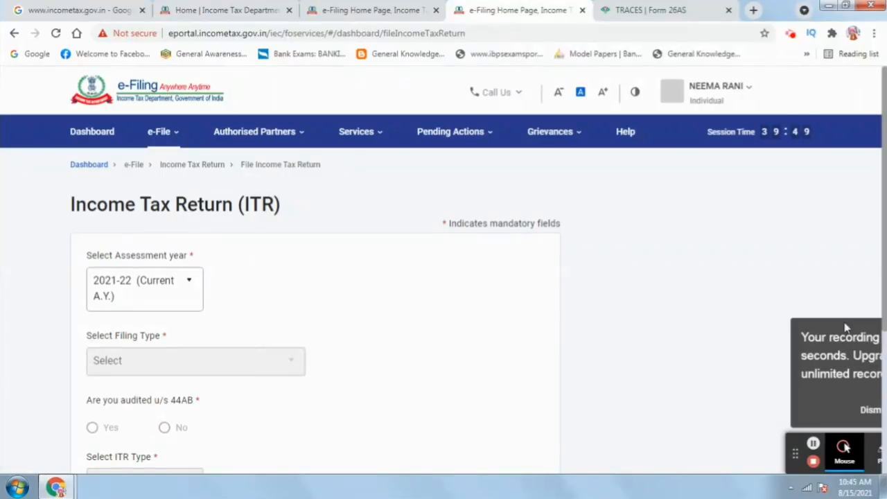
scroll(109, 192, down, 2)
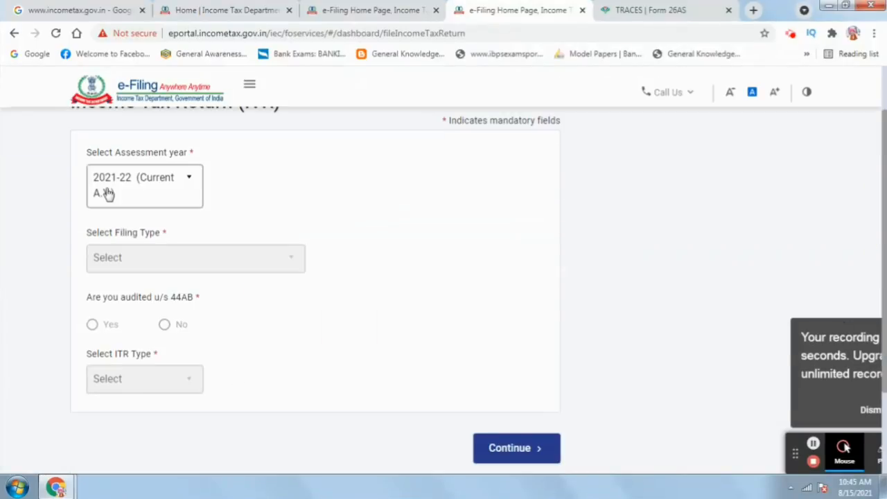
click(504, 456)
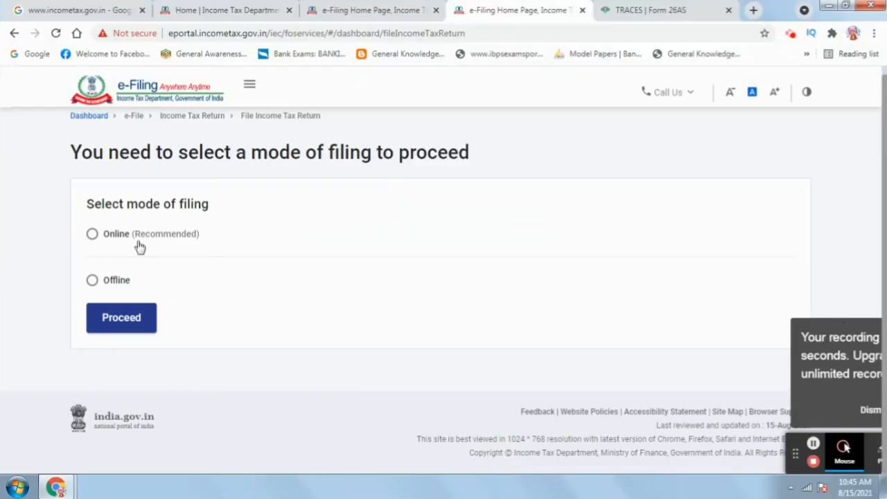
Step: Proceed with the Online mode of filing and start a new income tax return filing
click(92, 235)
click(123, 320)
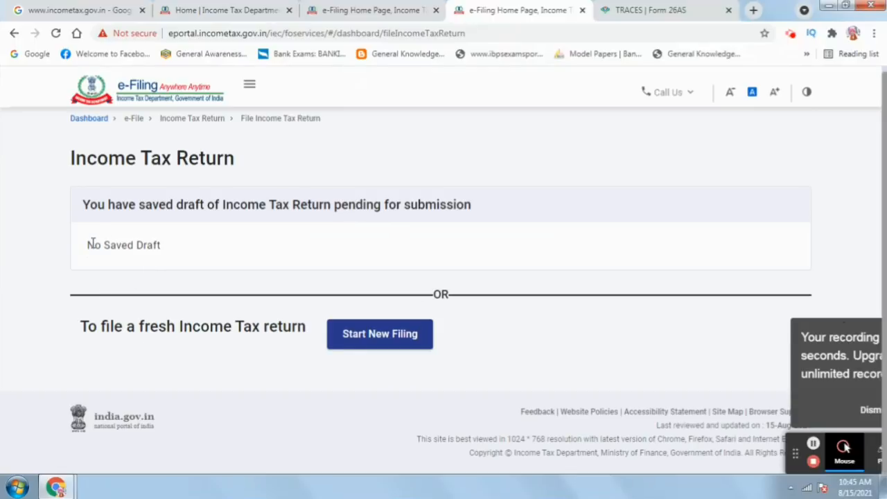
click(356, 340)
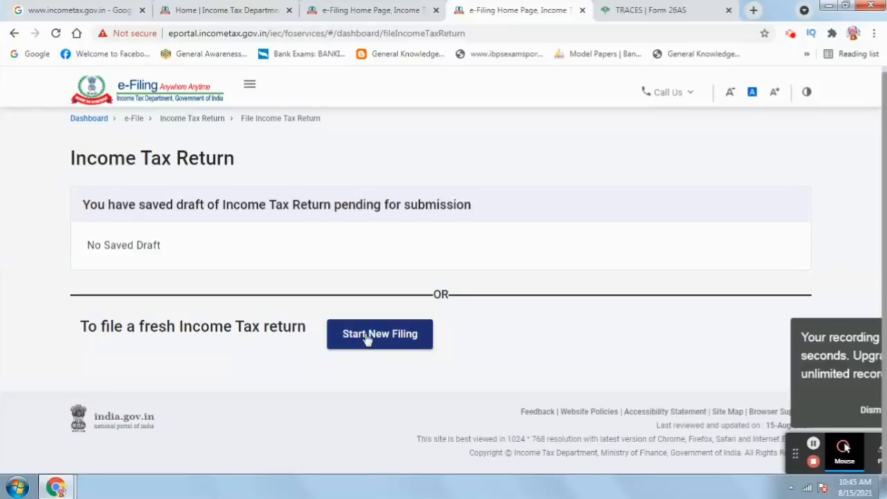
click(367, 337)
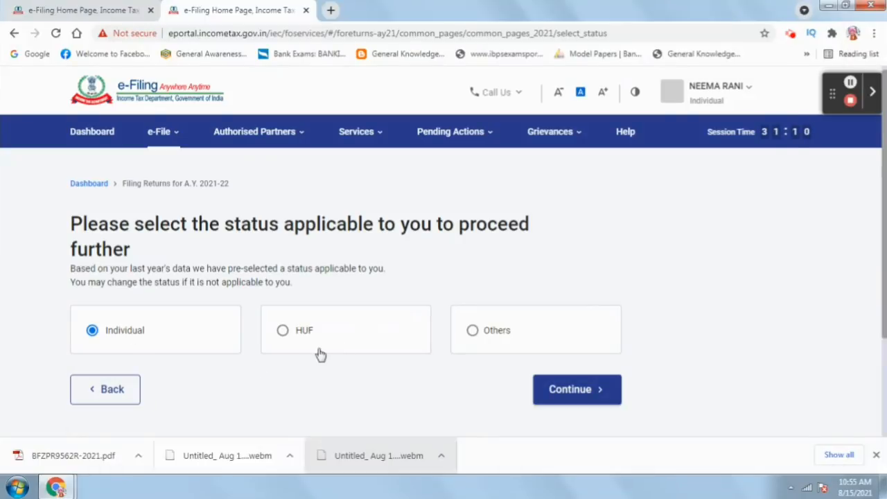
Step: Continue with Individual as the applicable status and proceed with ITR-1 as the form to file
click(87, 338)
click(566, 392)
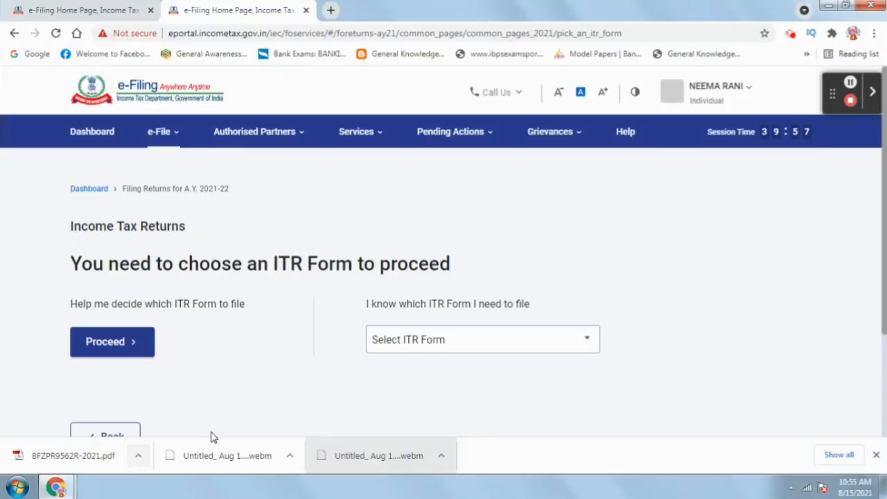
click(876, 455)
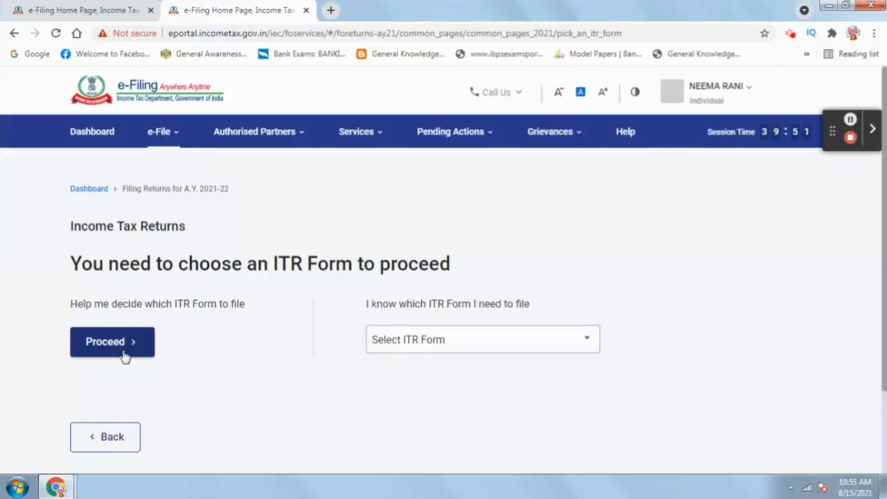
click(592, 342)
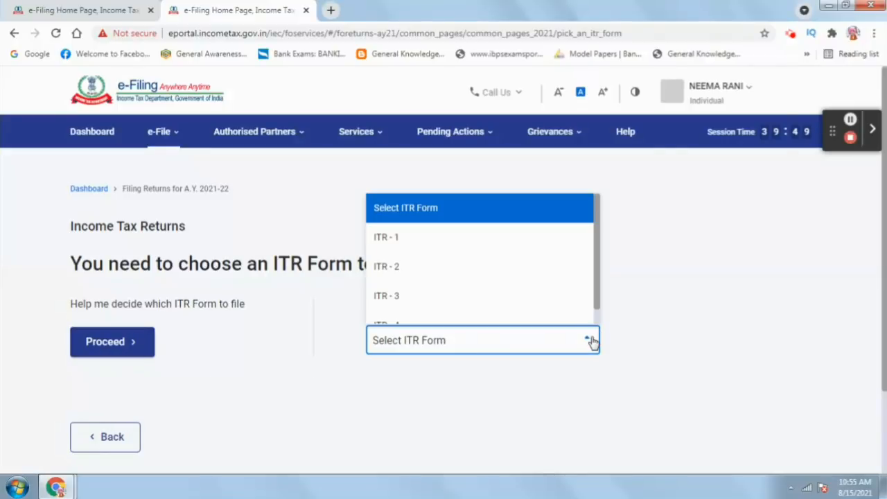
click(461, 245)
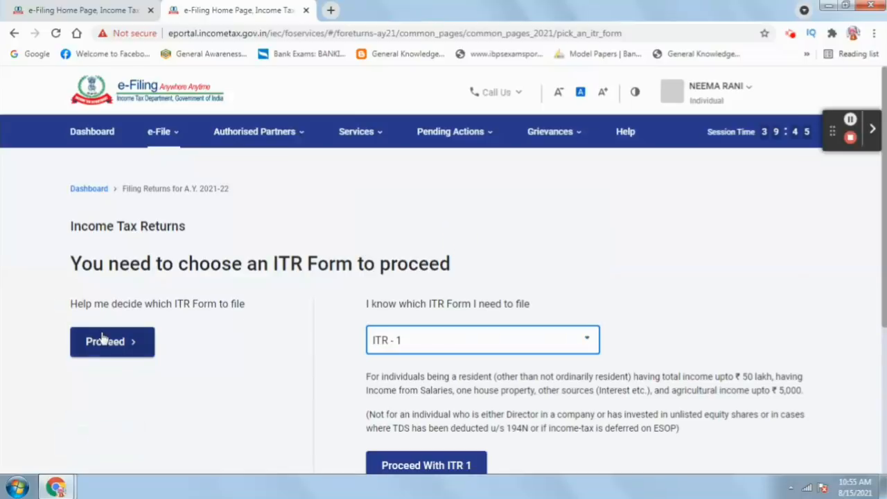
scroll(883, 239, down, 1)
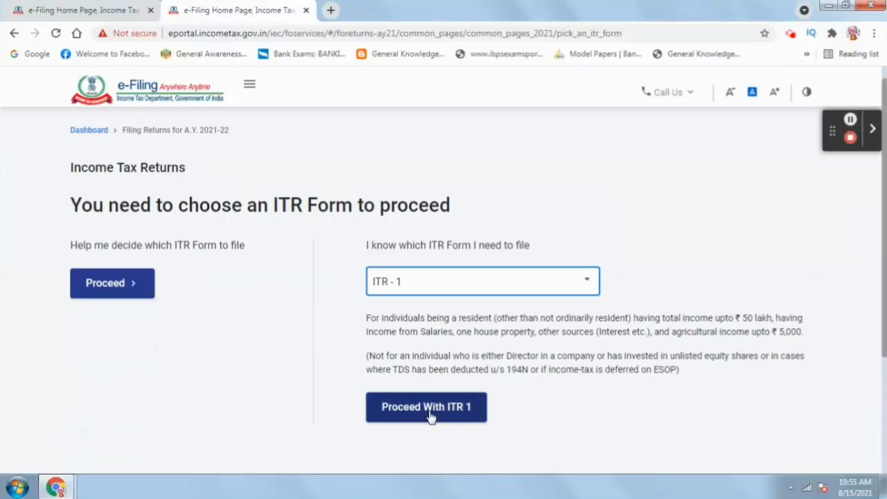
click(430, 414)
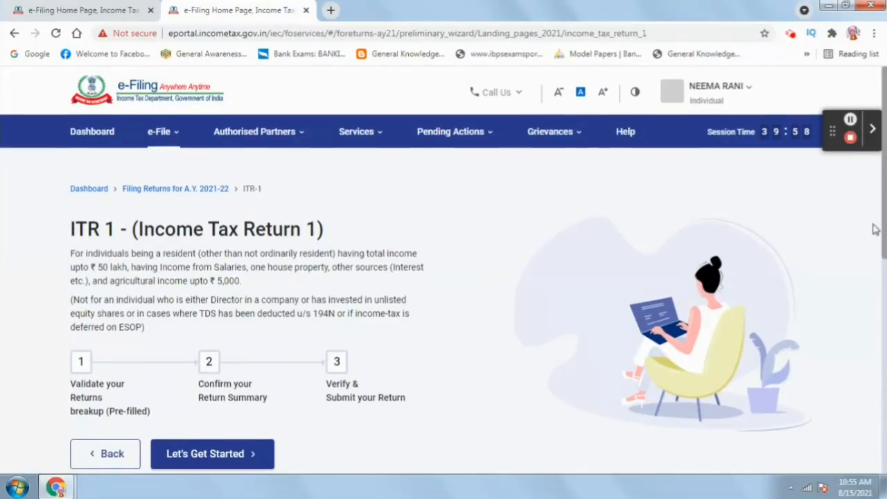
Step: Review the ITR 1 eligibility description and the three filing stages: validate returns breakup, confirm return summary, verify and submit
scroll(878, 234, down, 1)
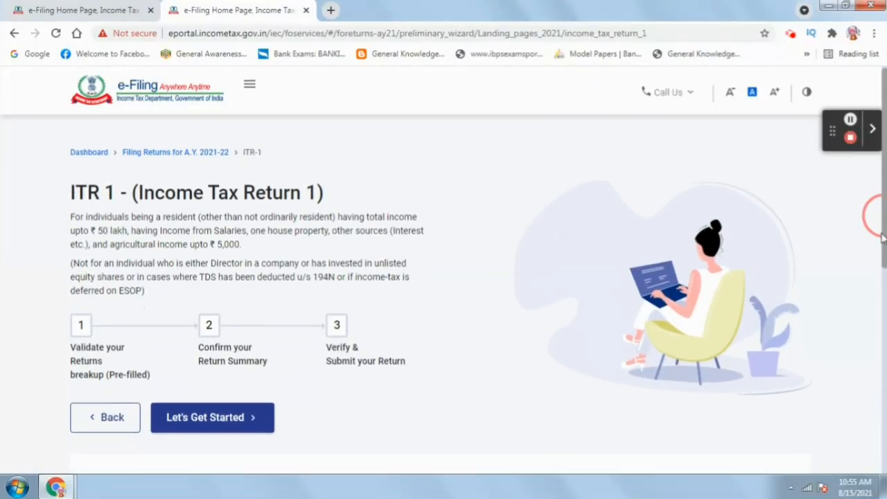
scroll(881, 236, up, 1)
drag(70, 251, 396, 311)
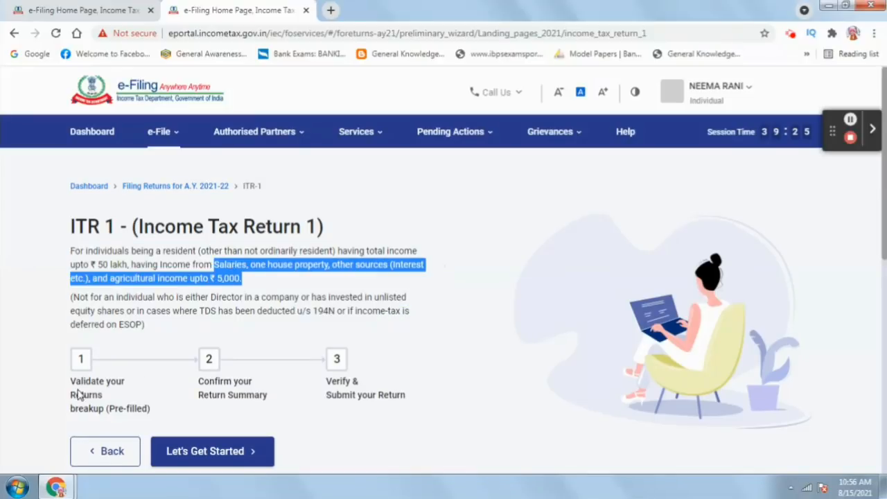
click(82, 358)
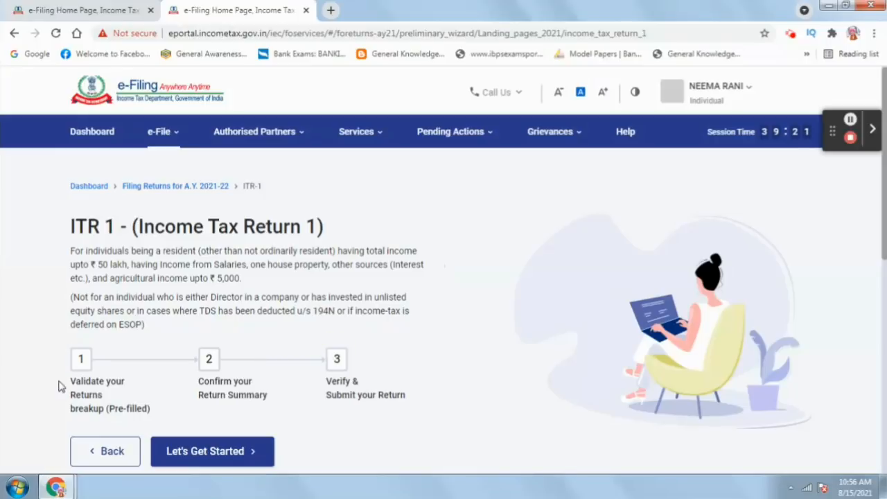
drag(58, 376, 119, 396)
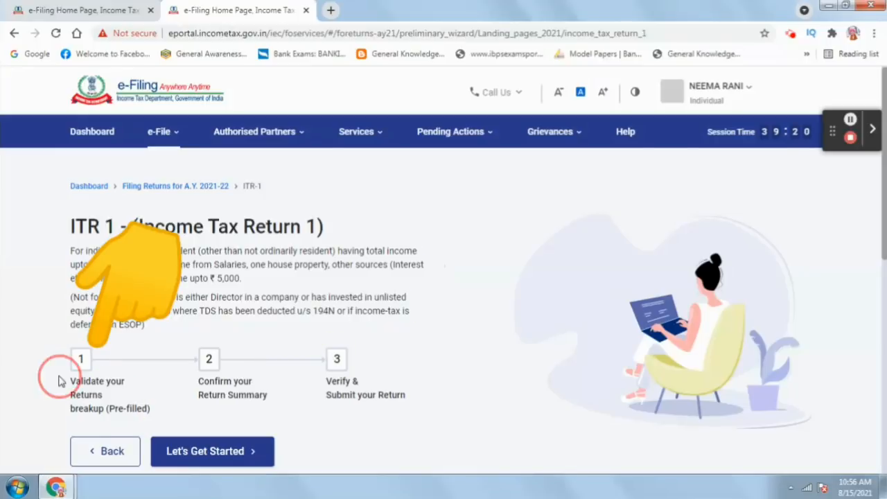
drag(59, 380, 149, 390)
drag(59, 381, 133, 407)
drag(59, 380, 82, 382)
drag(59, 380, 150, 385)
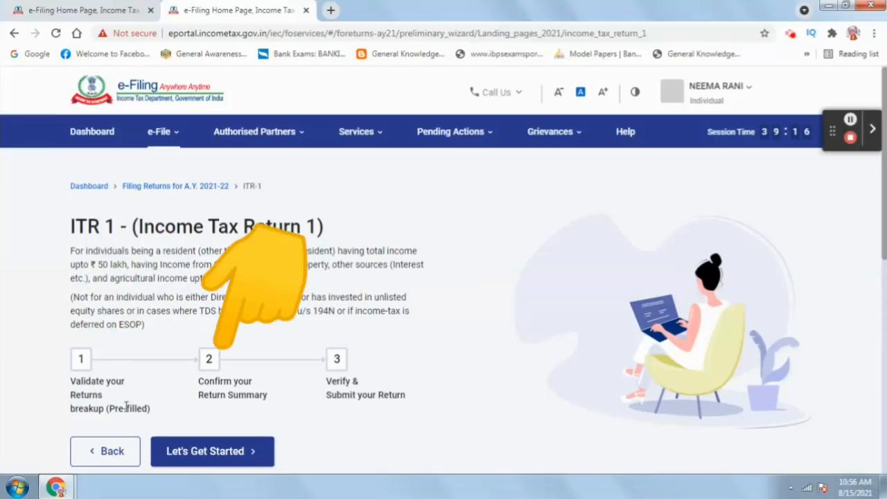
drag(197, 380, 256, 393)
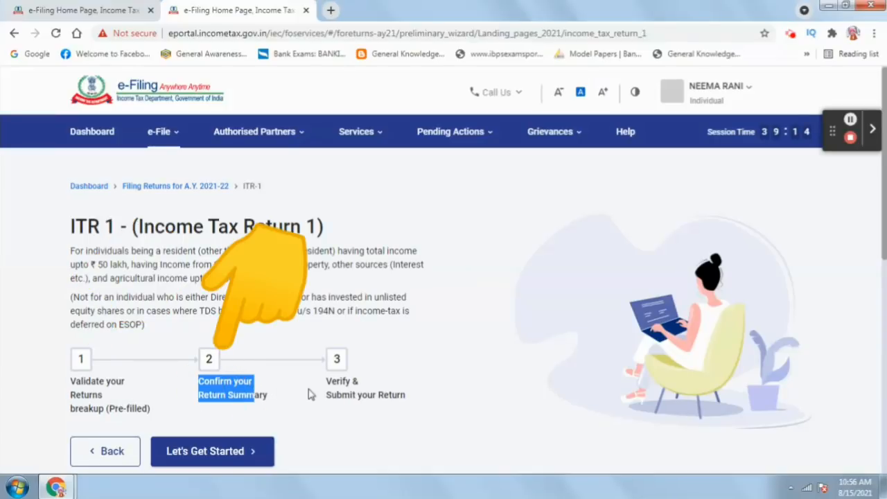
drag(322, 384, 389, 400)
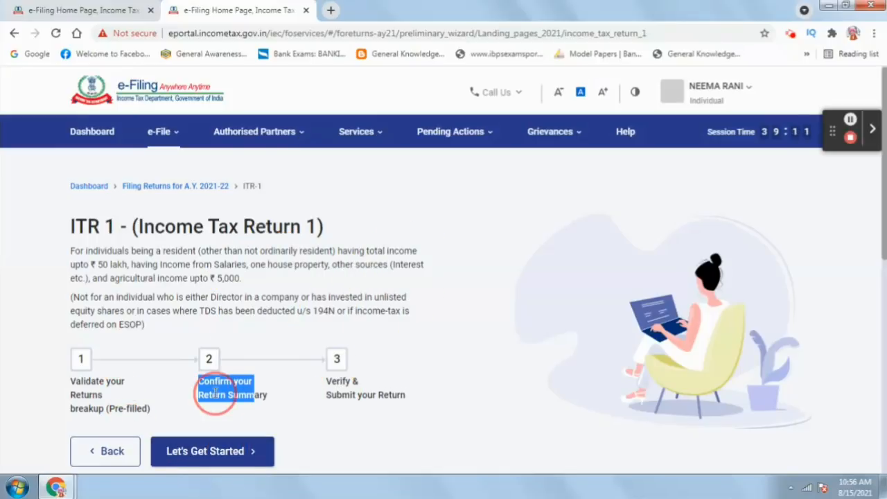
Step: Get started with the ITR-1 return and read through the listed reasons for filing, including the Seventh Proviso to section 139(1) conditions
click(227, 452)
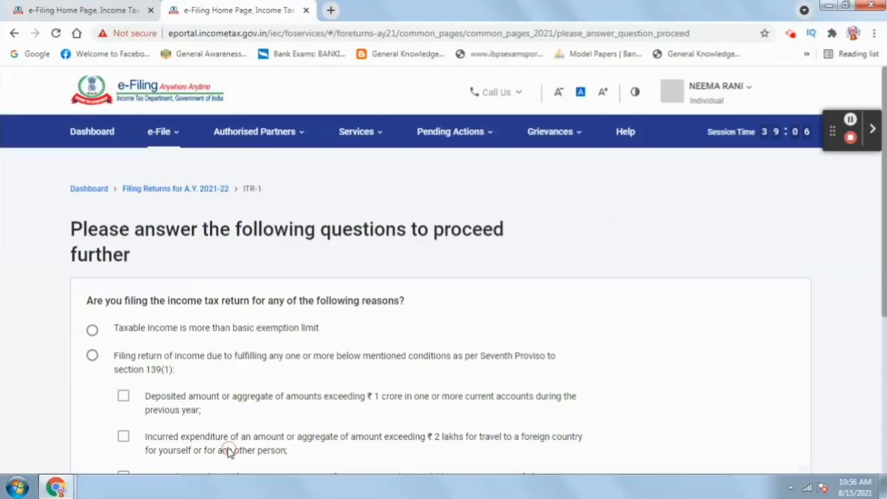
scroll(876, 158, down, 1)
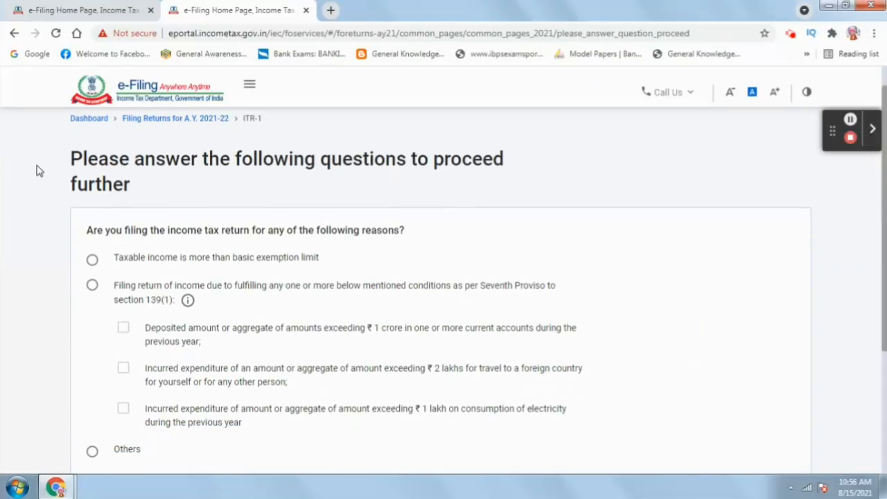
drag(55, 163, 211, 186)
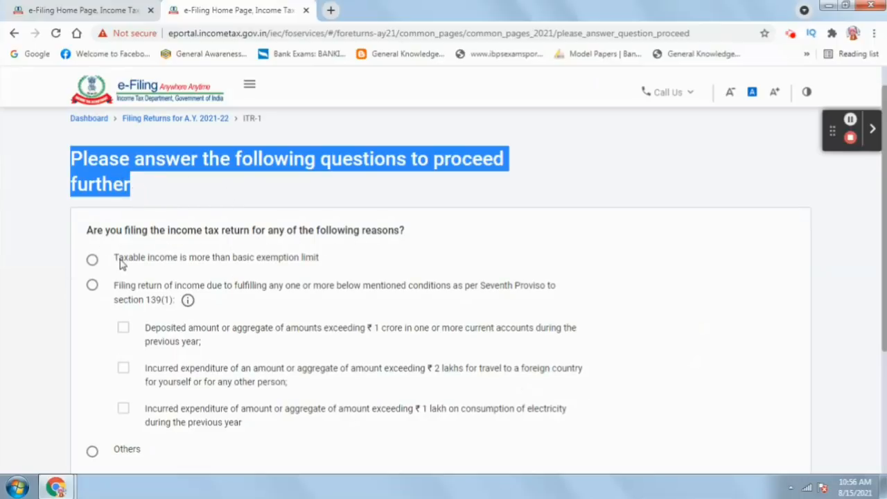
drag(122, 259, 300, 255)
click(124, 238)
scroll(123, 238, down, 1)
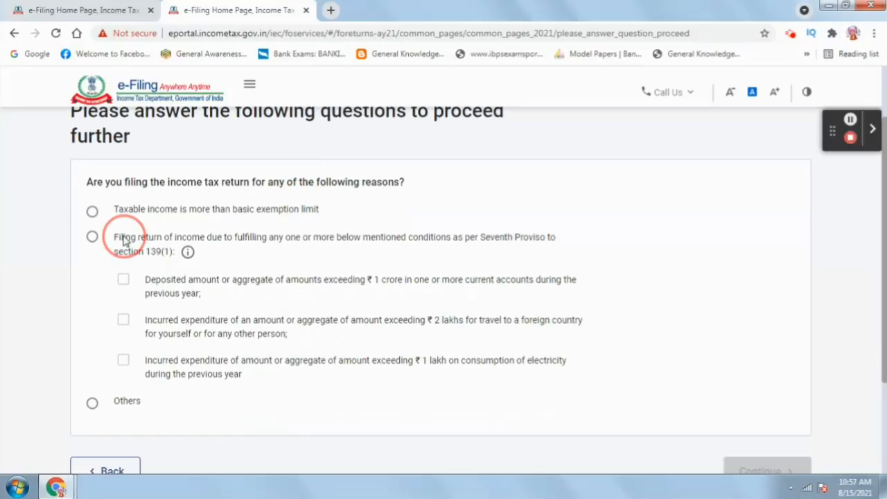
drag(123, 238, 372, 279)
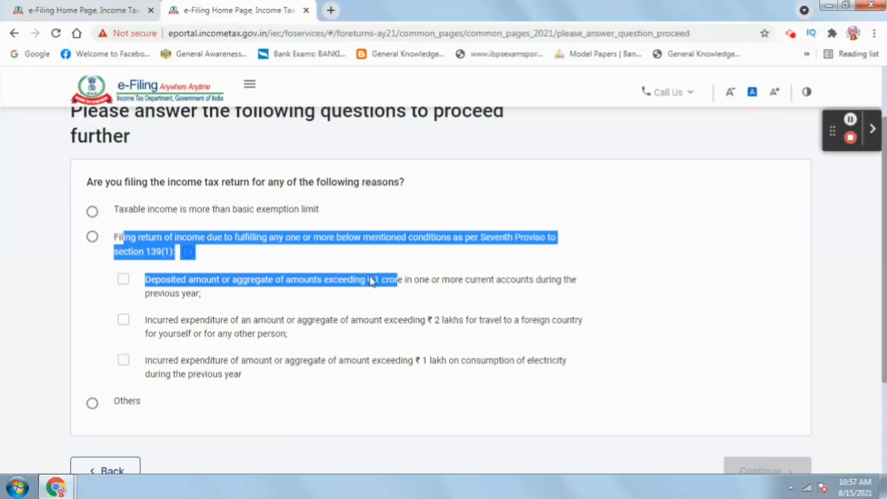
click(207, 303)
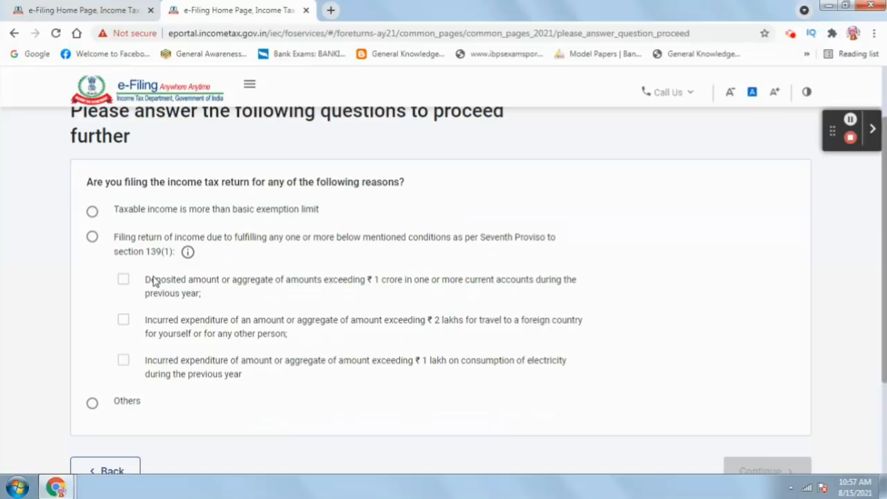
drag(354, 280, 412, 280)
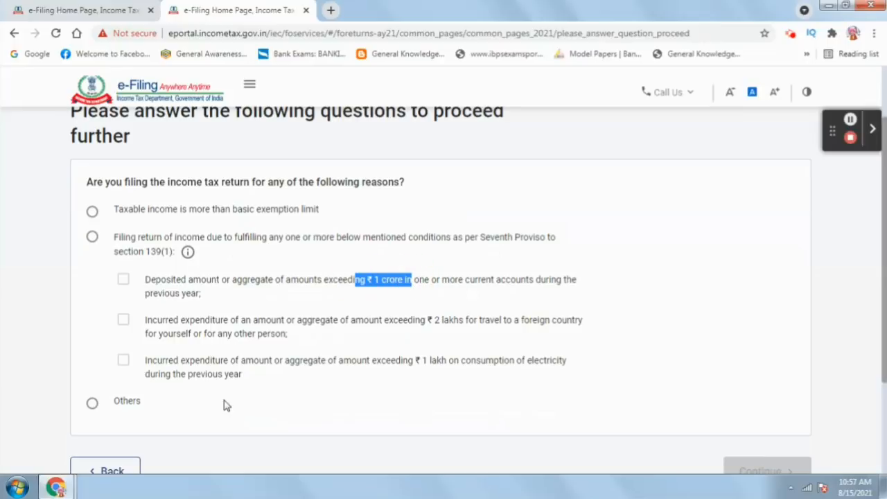
Step: Choose "Taxable income is more than basic exemption limit" as the filing reason, continue, and dismiss the pre-filled return notice
click(92, 403)
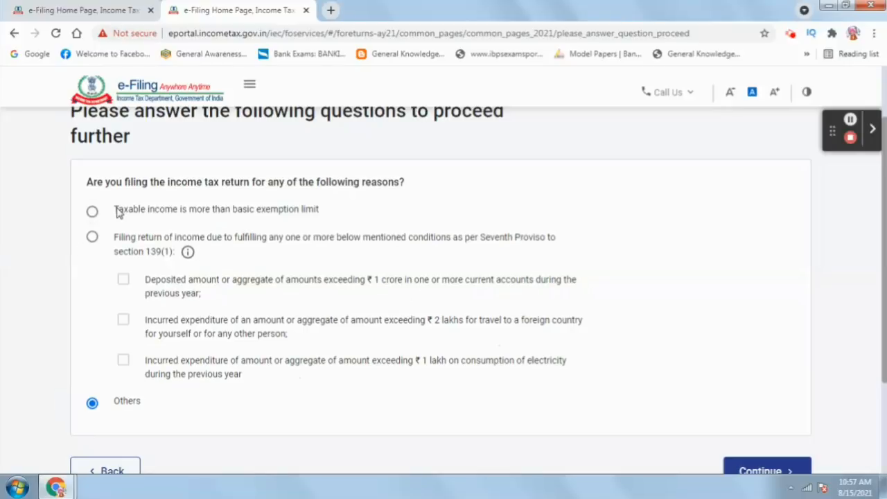
drag(116, 211, 318, 216)
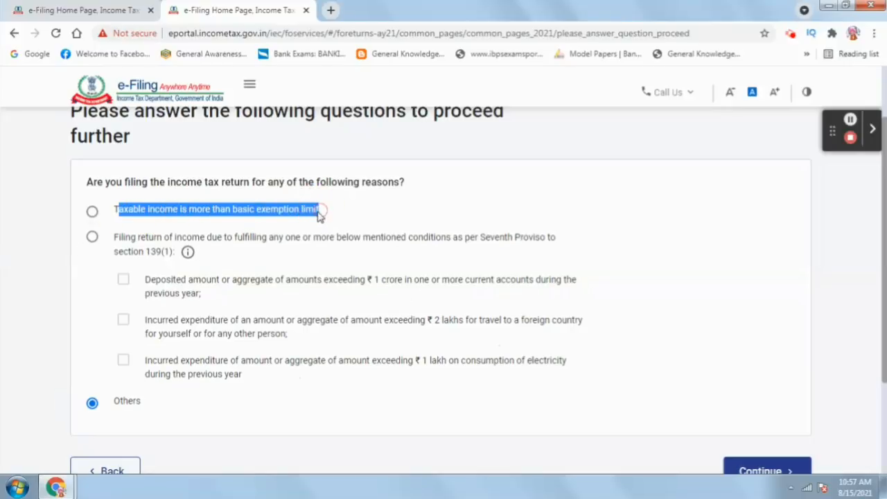
click(92, 212)
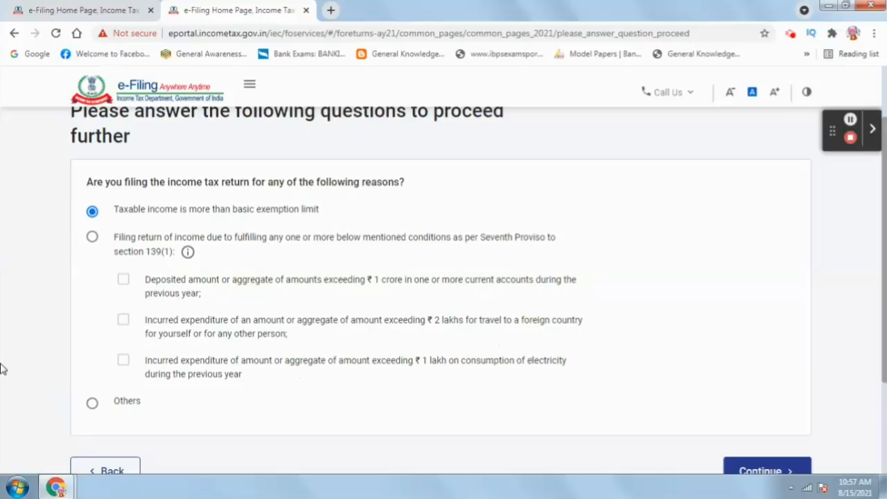
scroll(877, 340, down, 1)
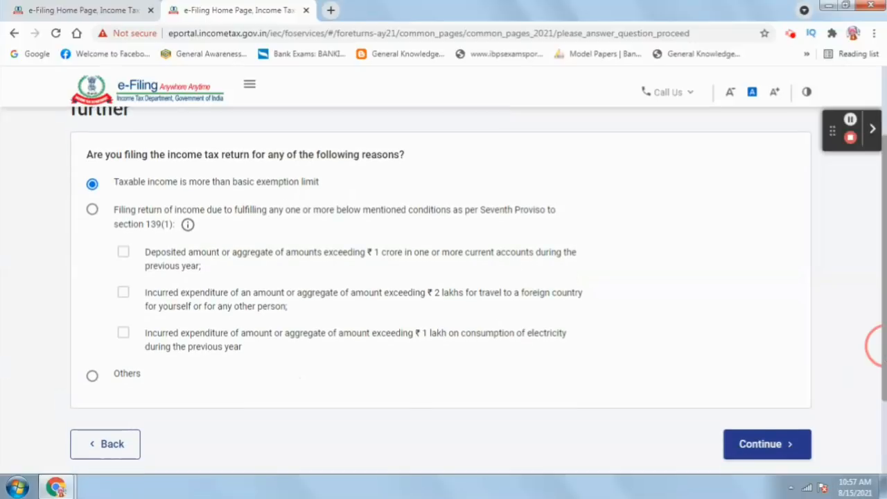
click(778, 448)
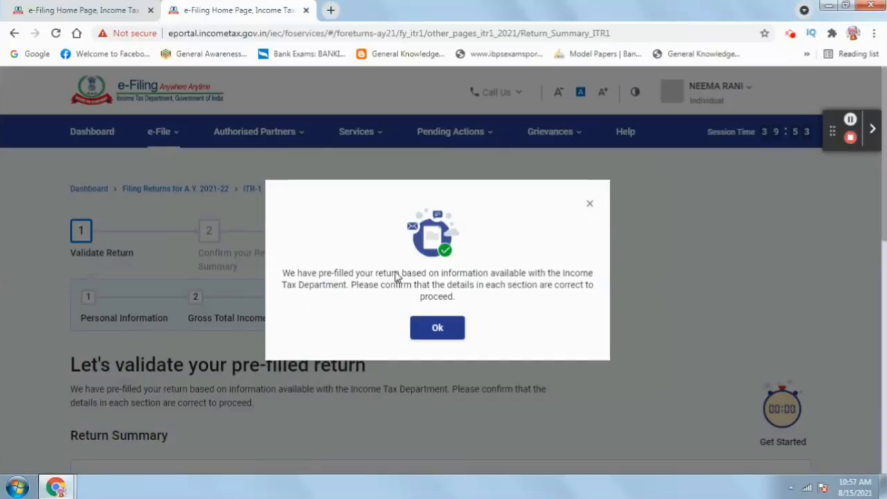
drag(291, 273, 590, 284)
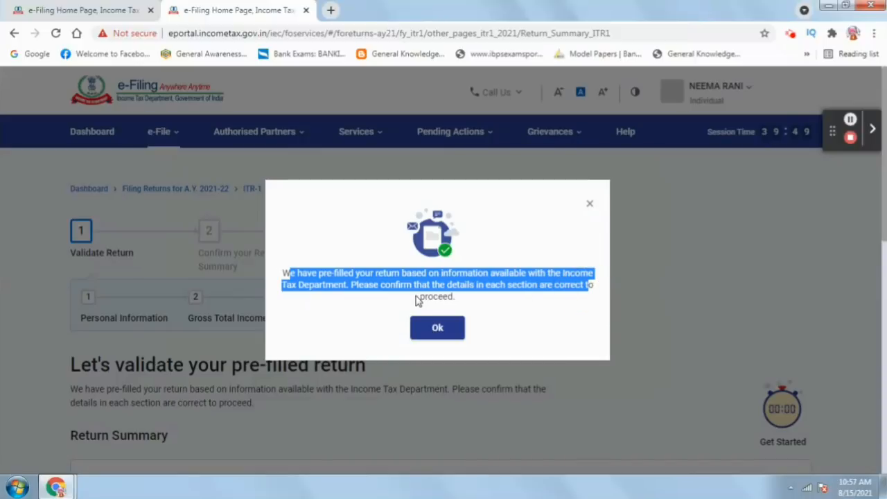
click(533, 299)
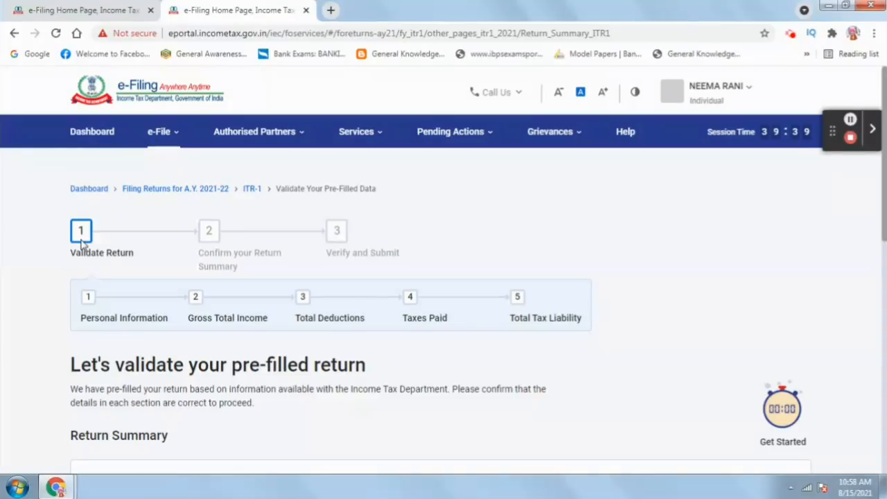
Step: Examine the Validate Return stages, from Personal Information and Gross Total Income through Total Deductions, Taxes Paid and Total Tax Liability
click(80, 235)
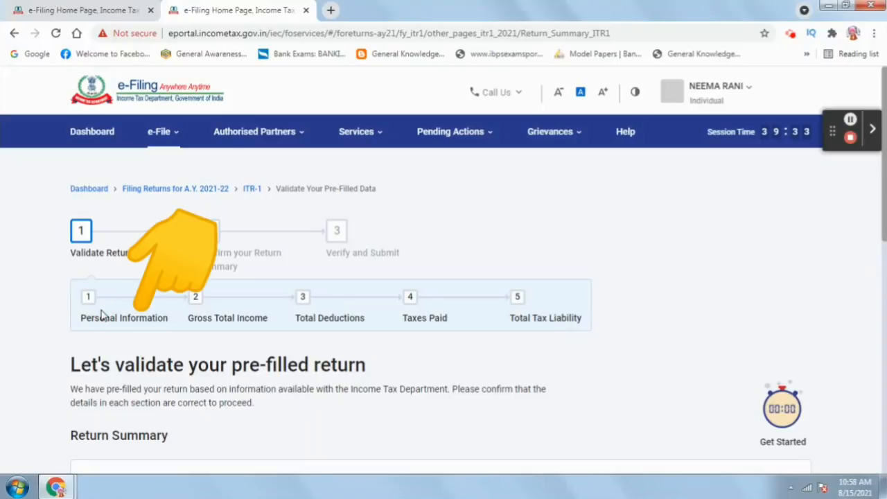
drag(113, 314, 134, 315)
click(214, 316)
drag(214, 315, 240, 318)
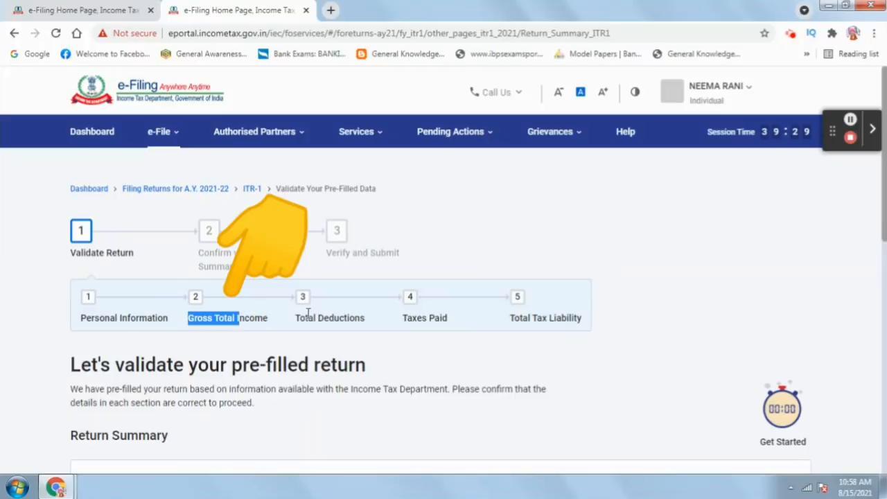
drag(308, 314, 340, 314)
click(422, 314)
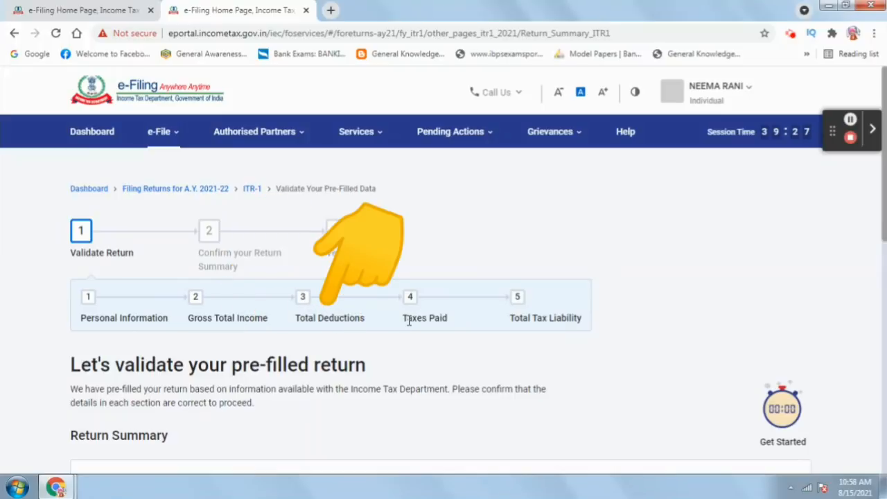
click(430, 318)
drag(517, 313, 554, 318)
click(303, 258)
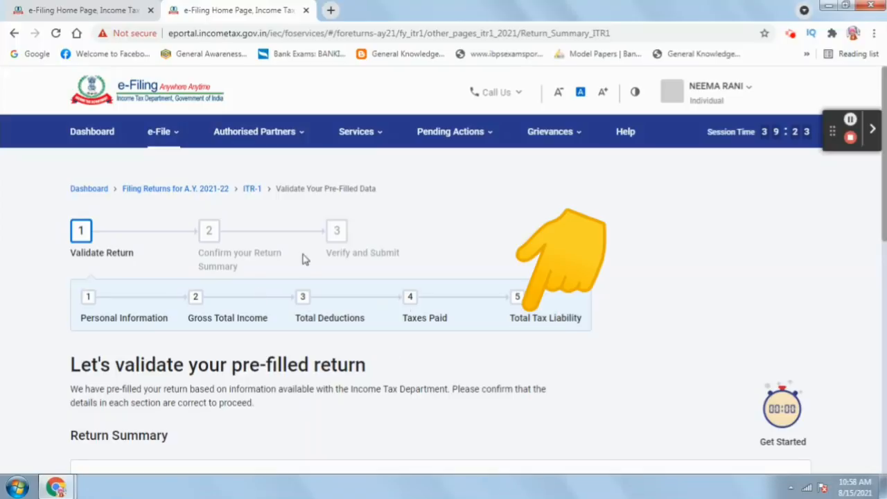
click(230, 258)
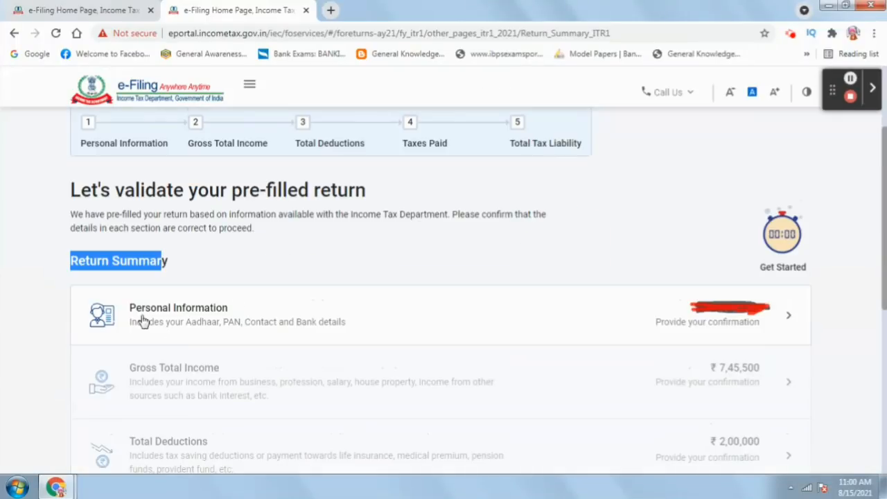
Step: Open the Personal Information section of the Return Summary and go through the profile to the Contact details
drag(153, 291, 229, 317)
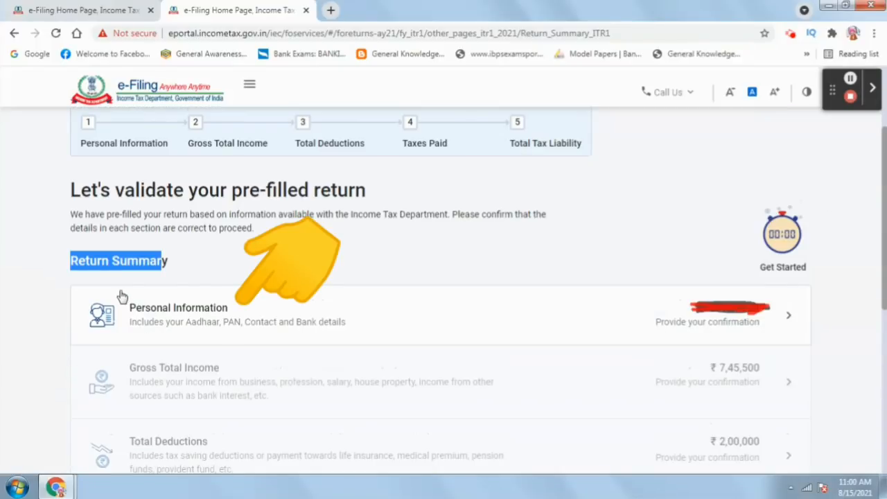
drag(130, 308, 230, 318)
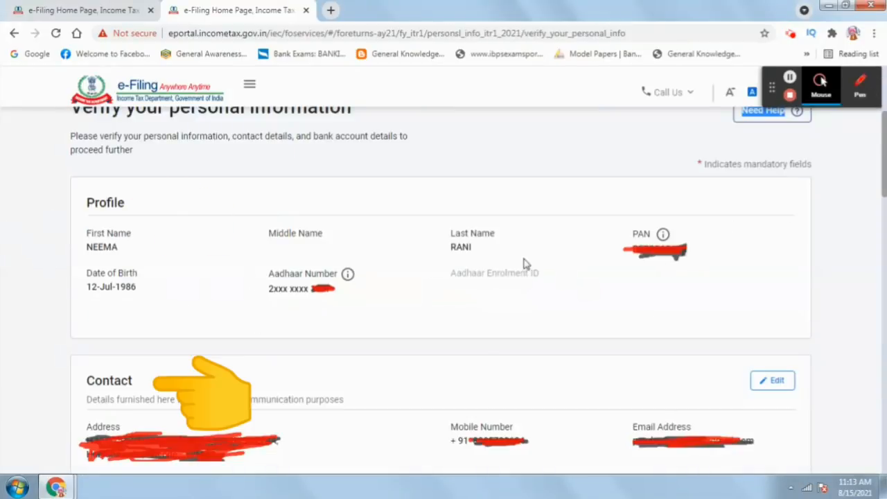
scroll(213, 259, down, 3)
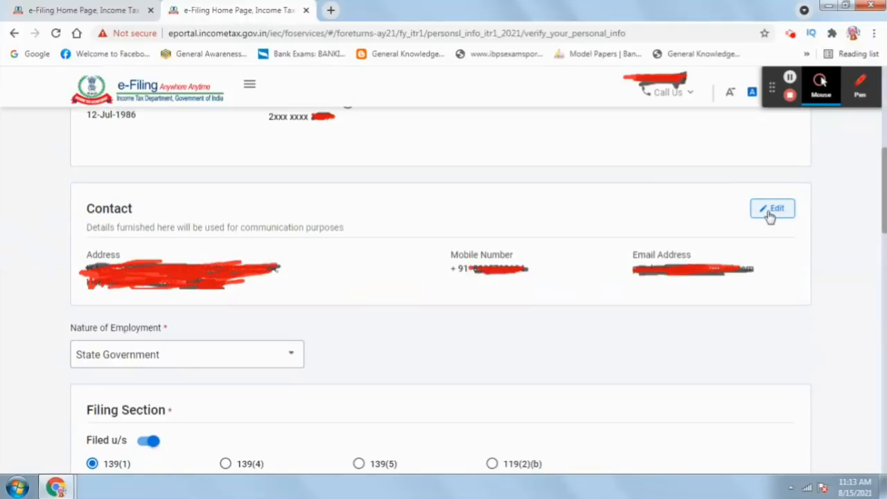
Step: Set the nature of employment to State Government and keep filing section 139(1), return filed on or before due date
scroll(443, 312, down, 2)
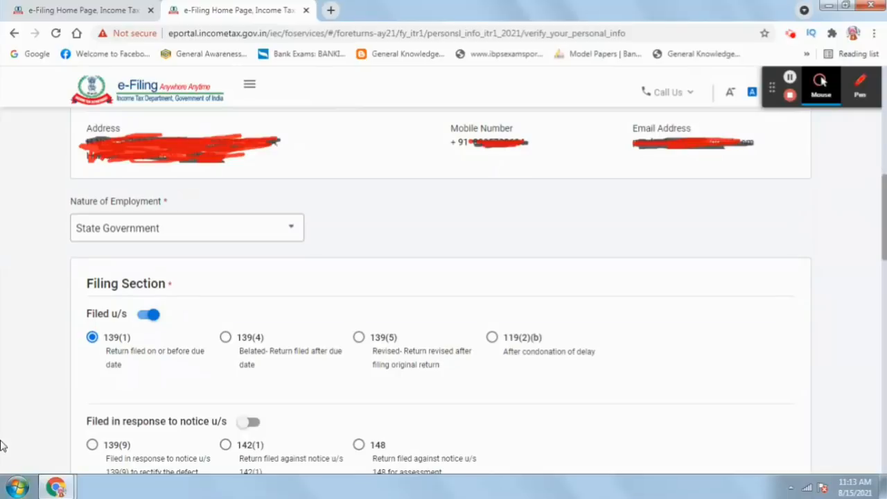
click(281, 237)
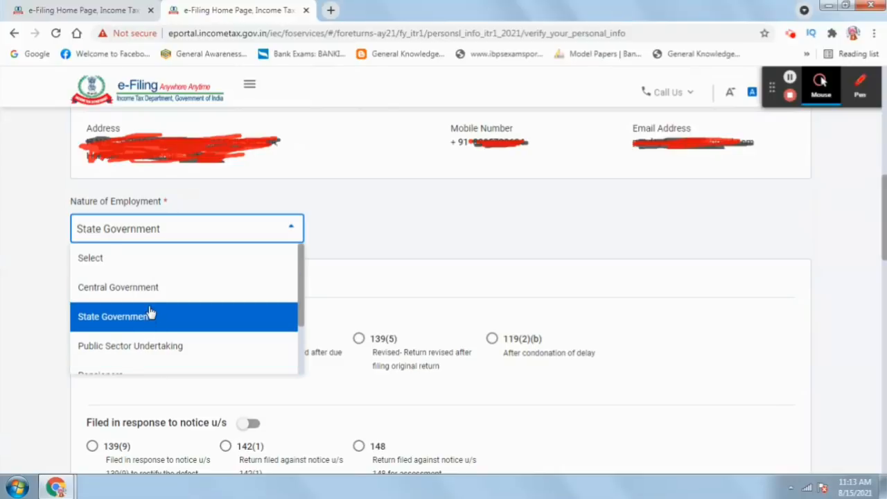
click(148, 317)
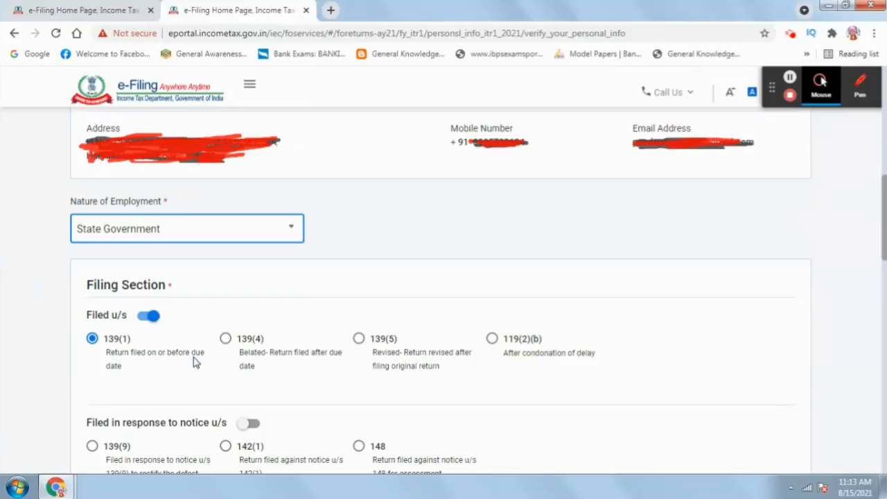
click(91, 341)
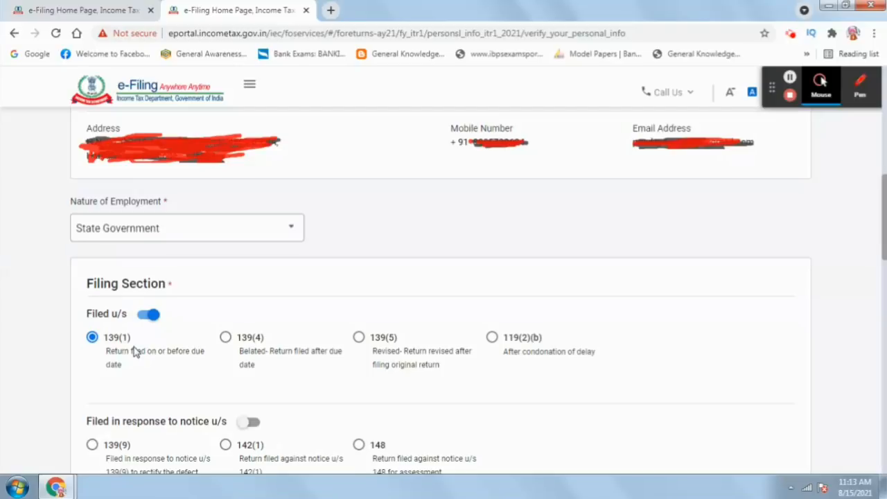
Step: Answer No to opting for the new tax regime u/s 115BAC
drag(885, 185, 884, 242)
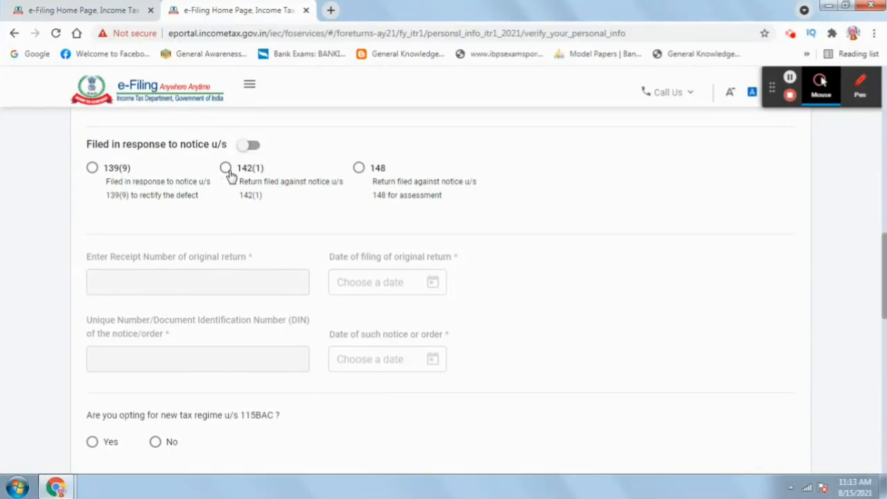
drag(884, 284, 874, 335)
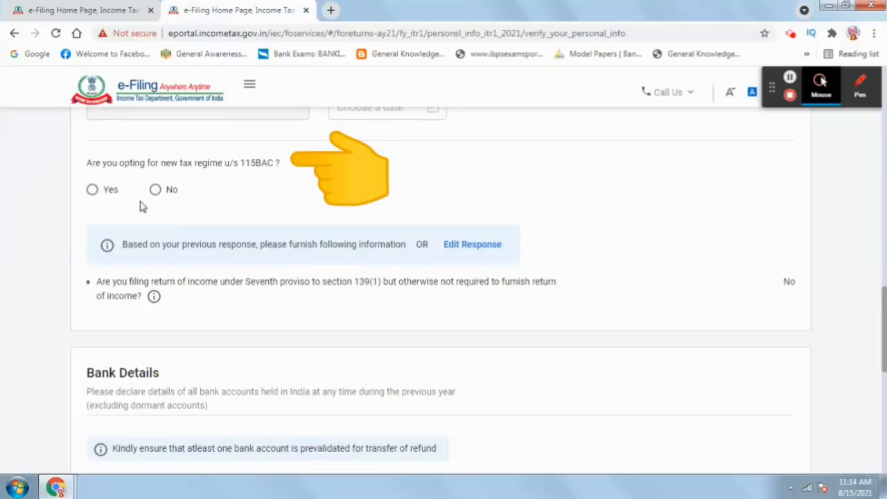
drag(73, 169, 269, 170)
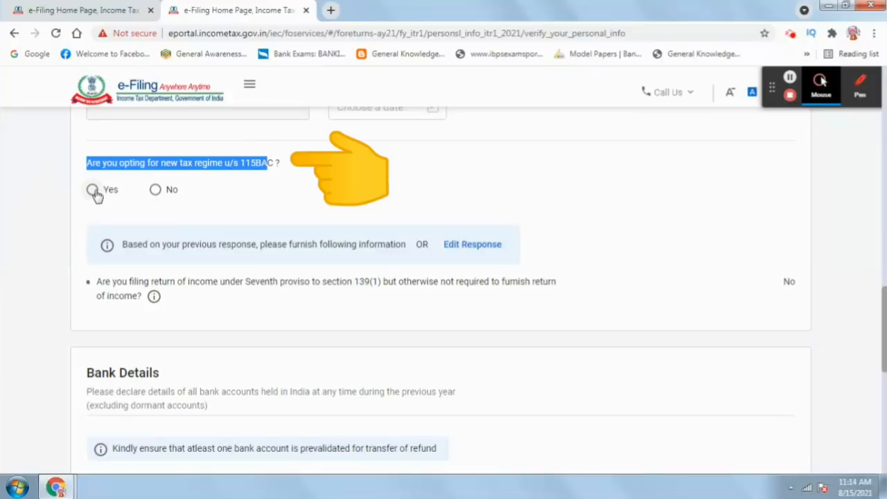
click(155, 191)
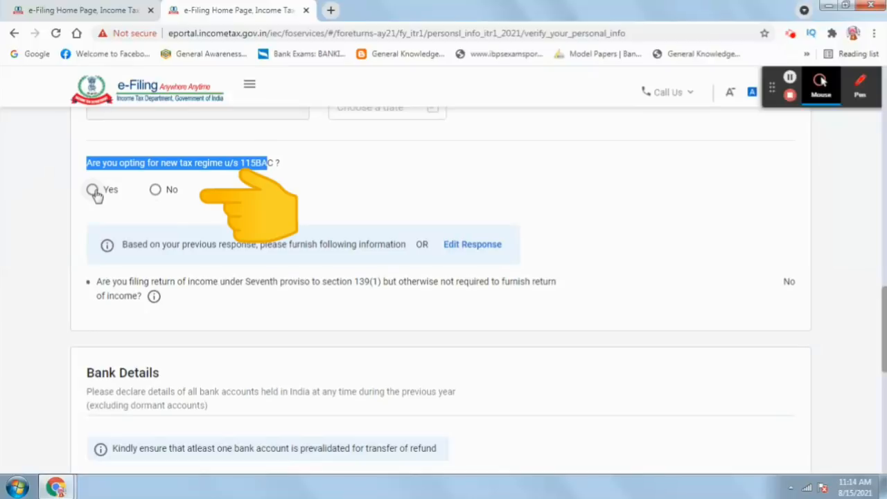
click(155, 192)
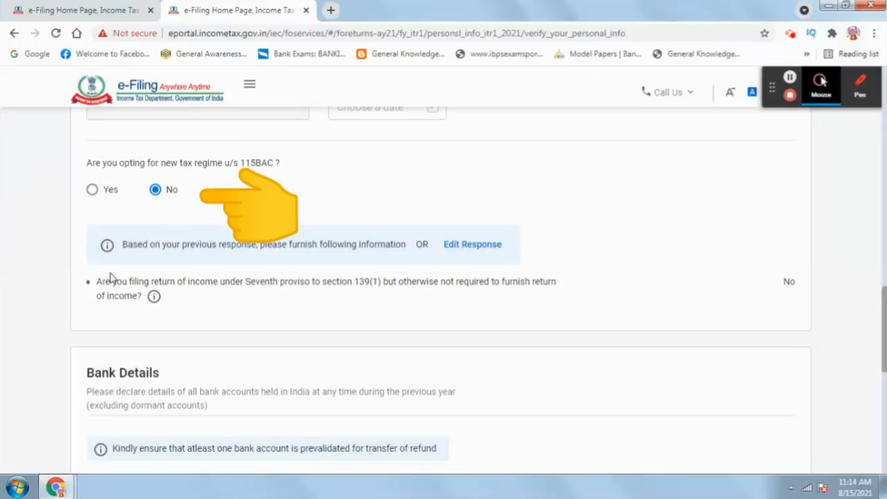
Step: Select the validated bank account for refund and confirm the Personal Information section
mouse_move(884, 316)
mouse_down()
mouse_move(883, 356)
mouse_move(883, 319)
mouse_up()
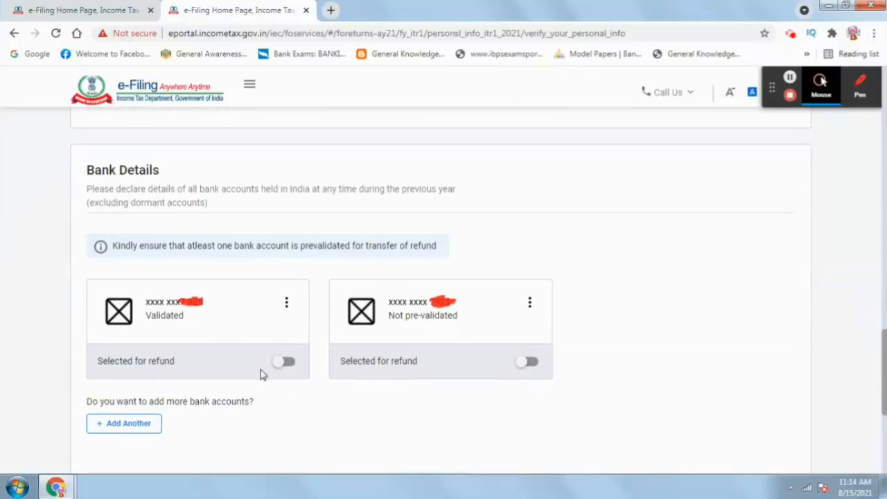
click(288, 363)
scroll(287, 362, down, 3)
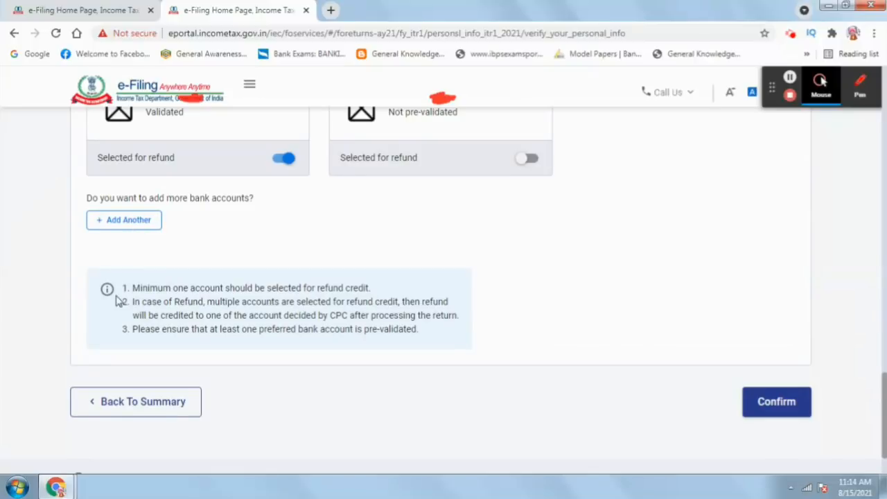
click(778, 410)
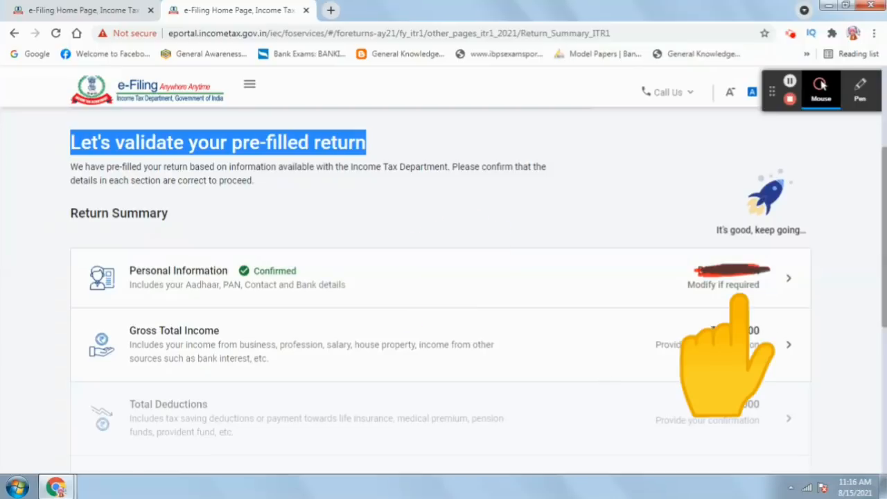
Step: Open the Gross Total Income section, go through the Salary Exemption questions and continue to the income source details
scroll(769, 336, down, 1)
click(788, 272)
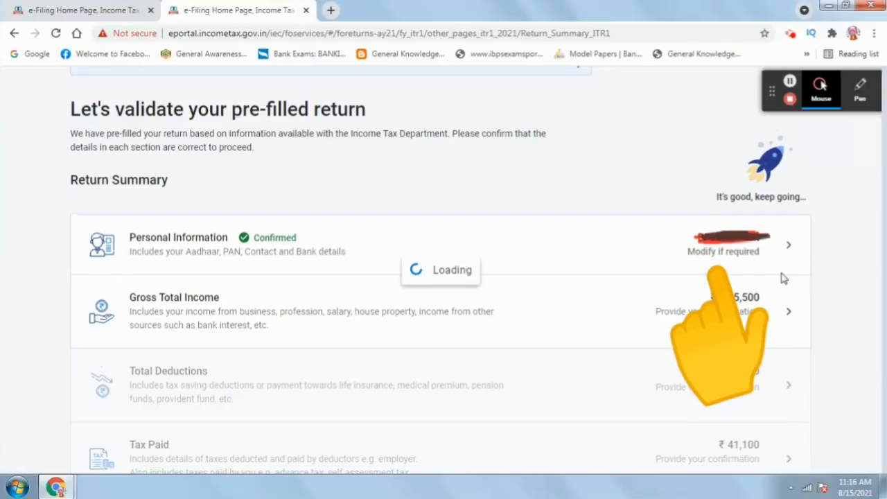
click(789, 274)
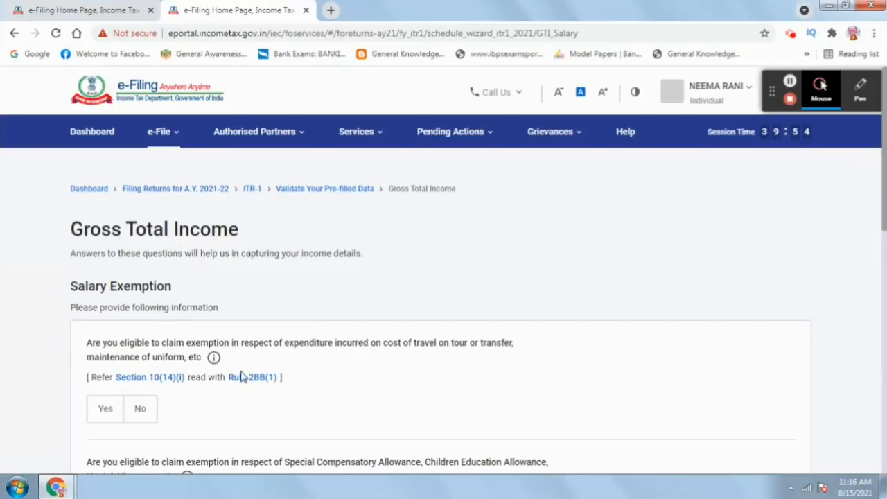
scroll(789, 82, down, 2)
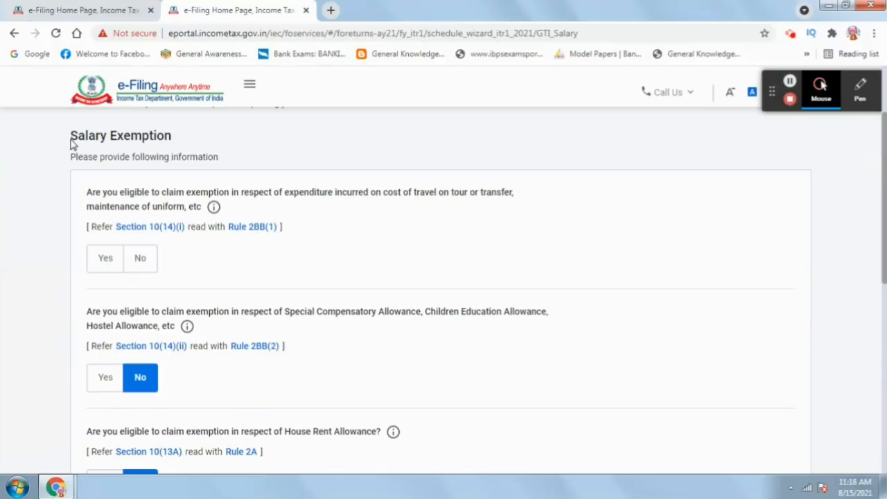
drag(72, 144, 174, 131)
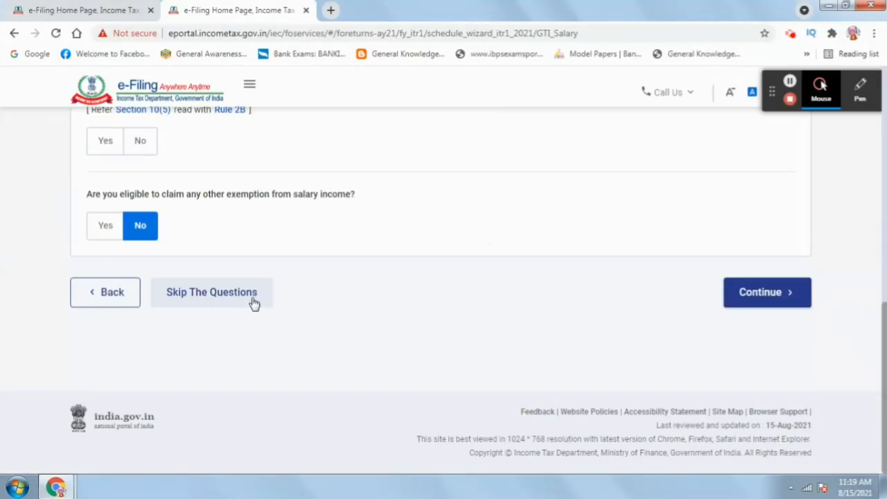
click(760, 292)
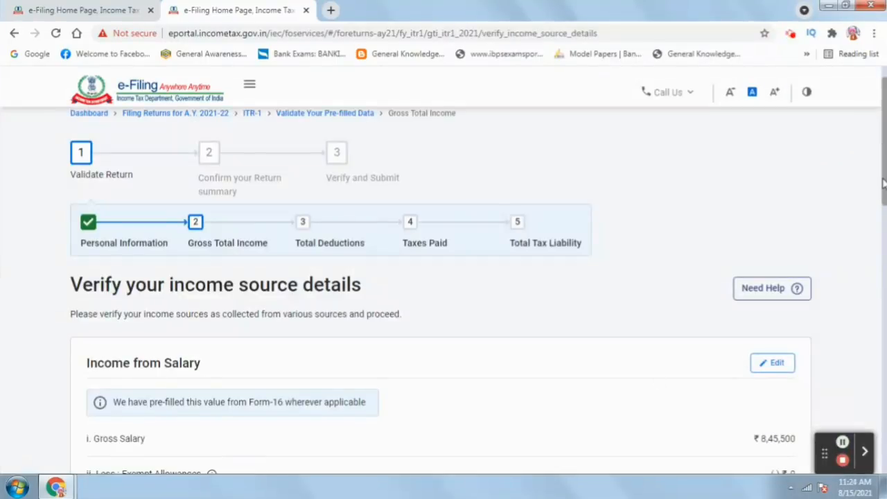
Step: Go through the salary and house property income details, and open the form for adding income from other sources
drag(66, 284, 360, 287)
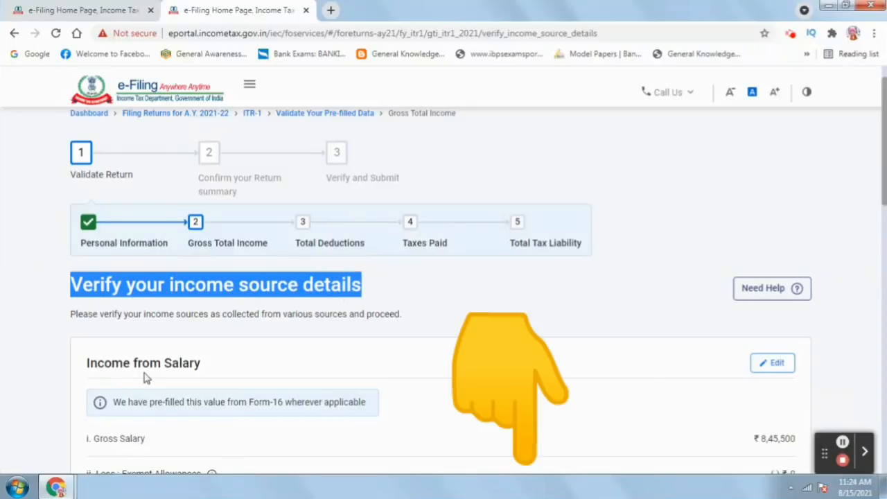
drag(88, 364, 203, 361)
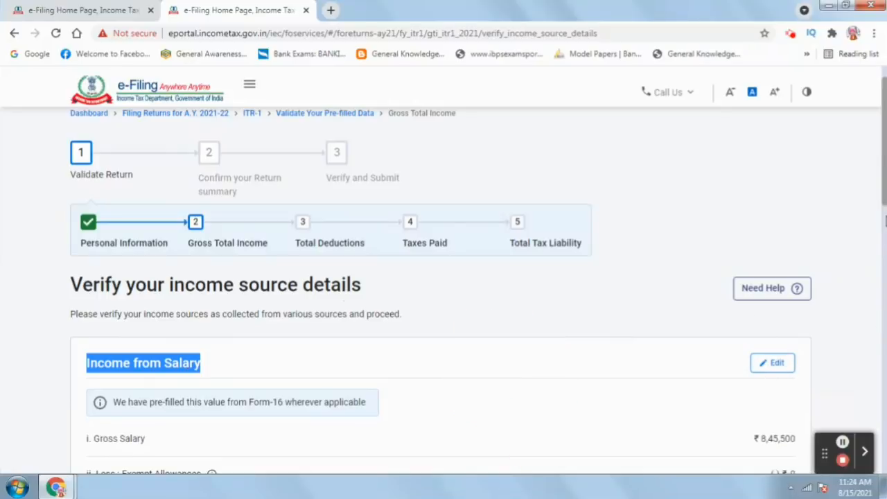
scroll(883, 187, down, 4)
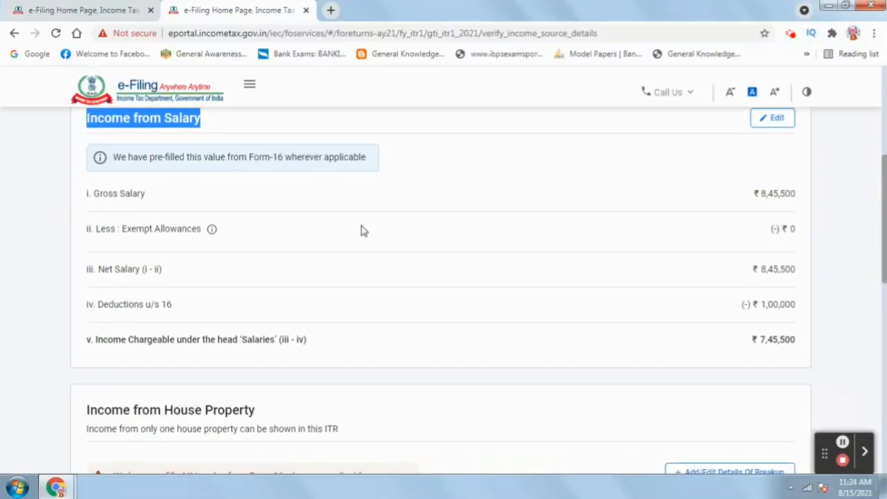
scroll(150, 210, down, 3)
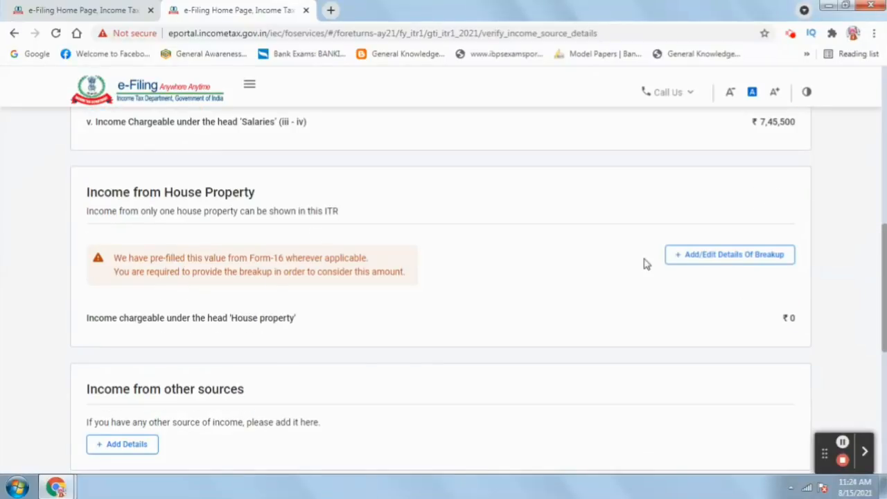
scroll(862, 287, down, 3)
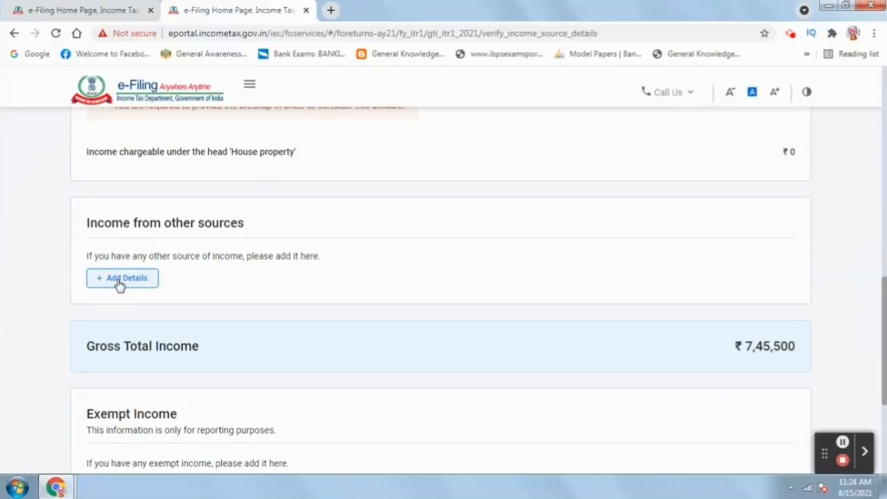
drag(875, 280, 870, 338)
click(119, 283)
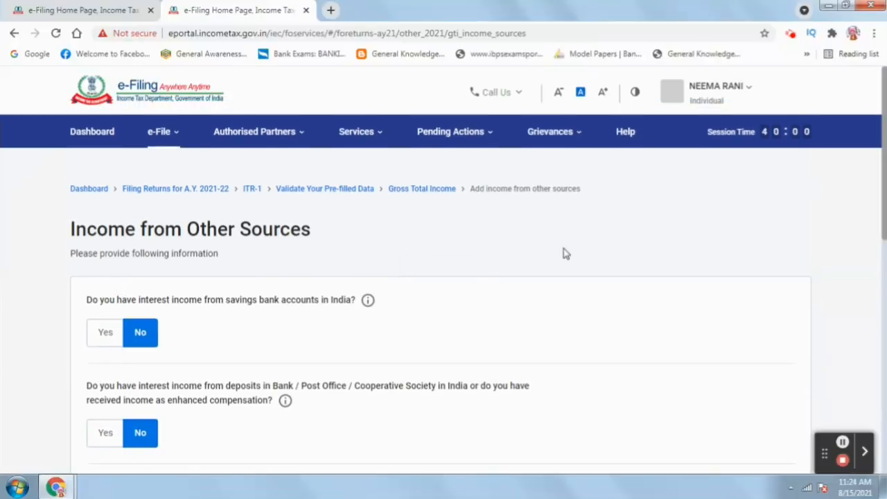
Step: Continue with the Income from Other Sources questions left at No, and confirm the Gross Total Income section
scroll(879, 191, down, 2)
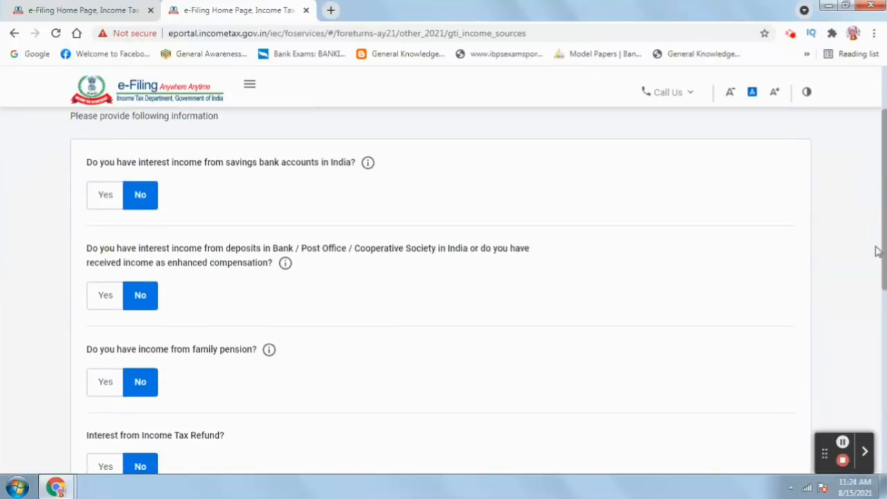
scroll(877, 250, down, 5)
click(757, 391)
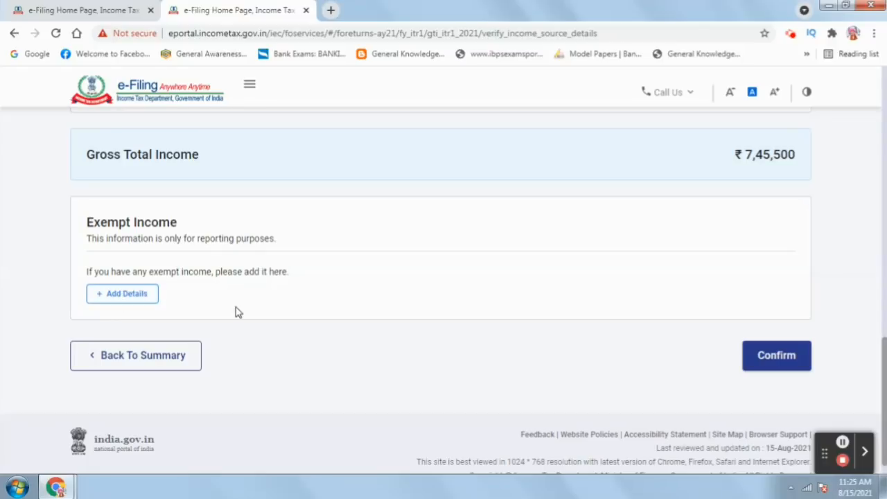
click(767, 356)
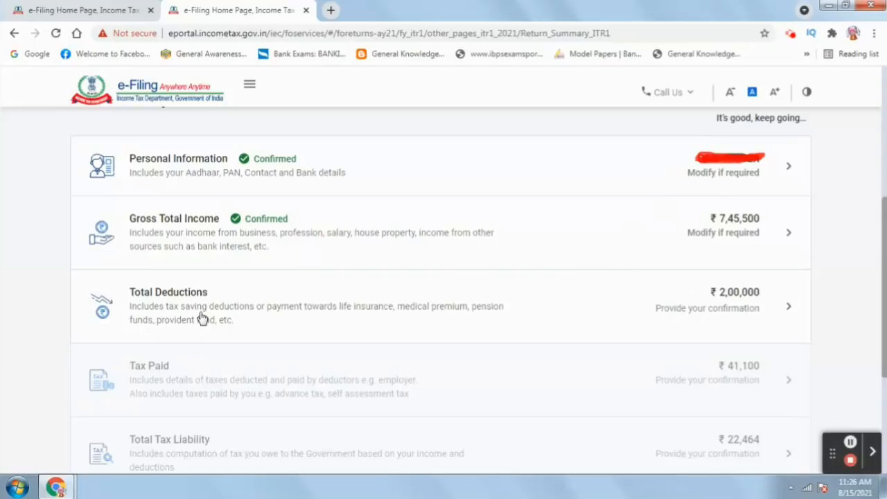
Step: Open the Total Deductions section, go through the deduction questions and continue to the deduction verification
click(227, 313)
drag(70, 129, 167, 129)
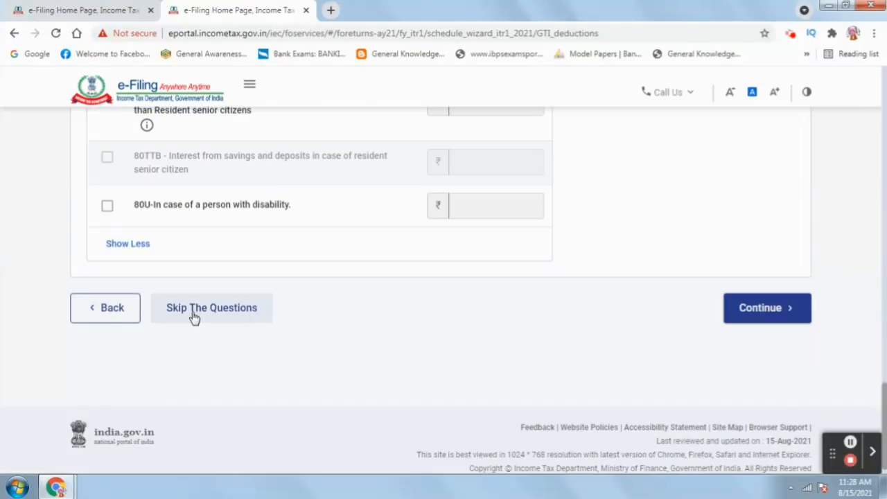
click(777, 313)
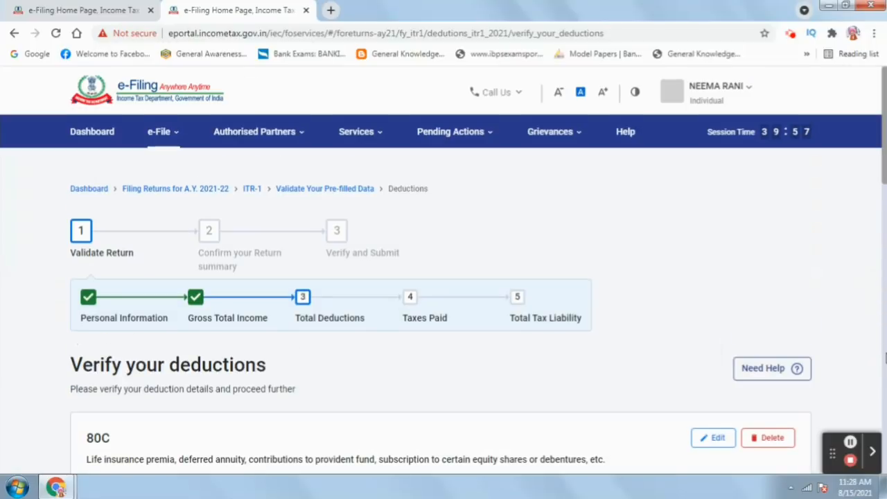
Step: Examine the deductions under 80C, 80D and 80CCD(1B), the other eligible claims and the Total Deductions amount
drag(884, 157, 884, 224)
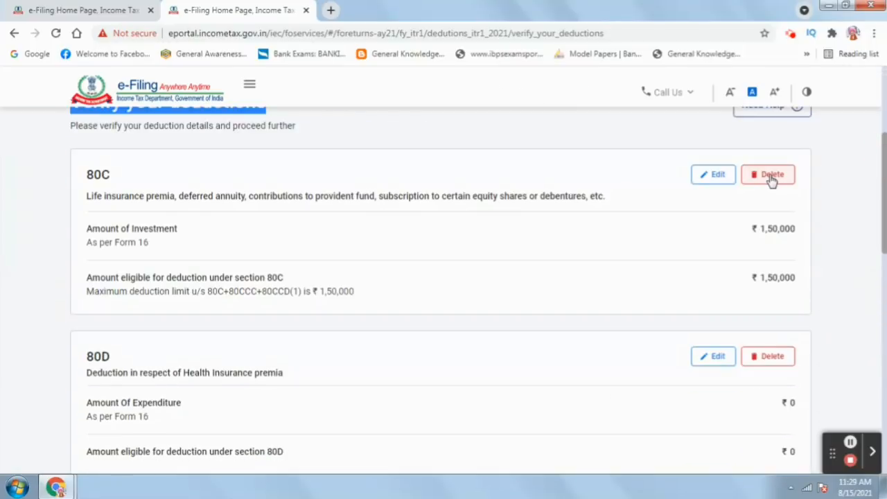
triple_click(93, 250)
click(706, 233)
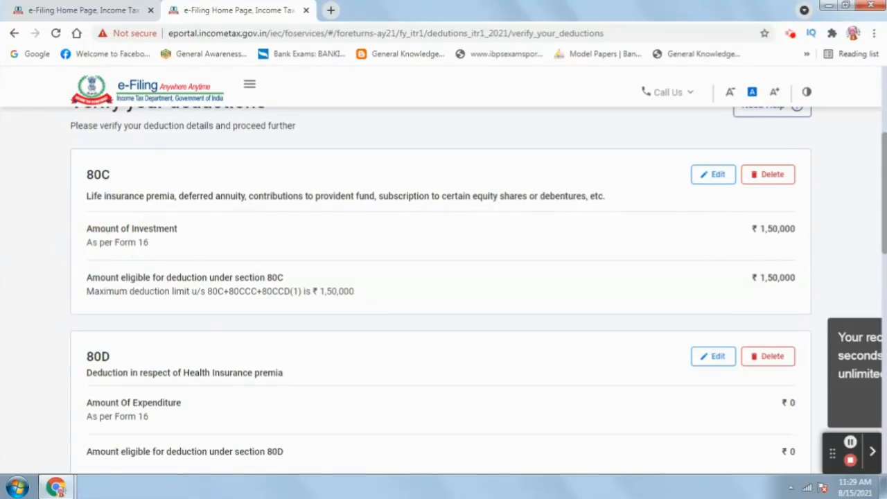
scroll(884, 194, down, 3)
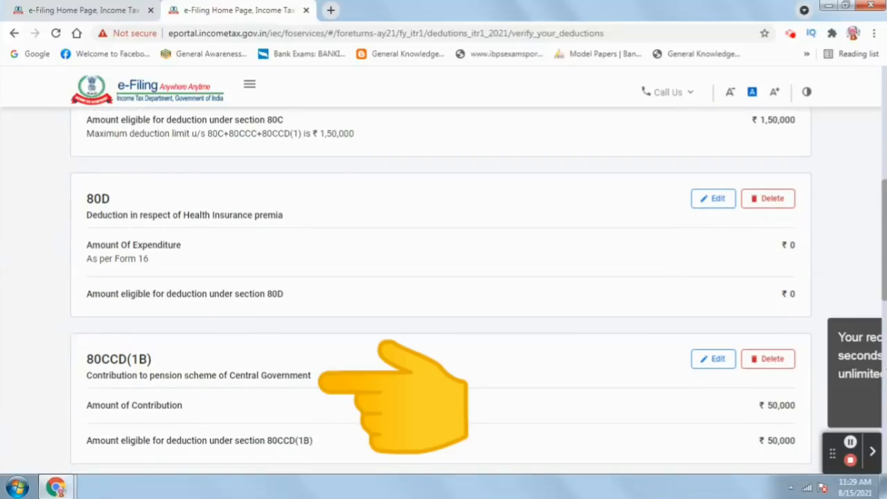
scroll(881, 270, down, 3)
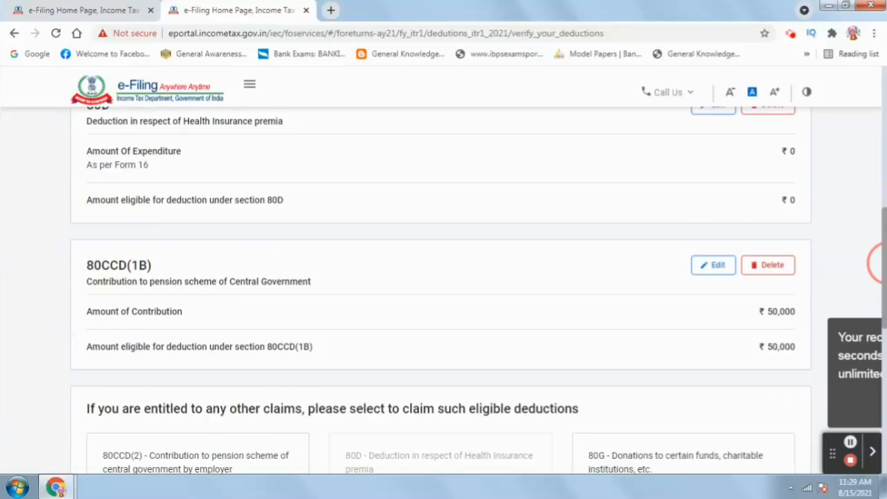
scroll(877, 262, down, 2)
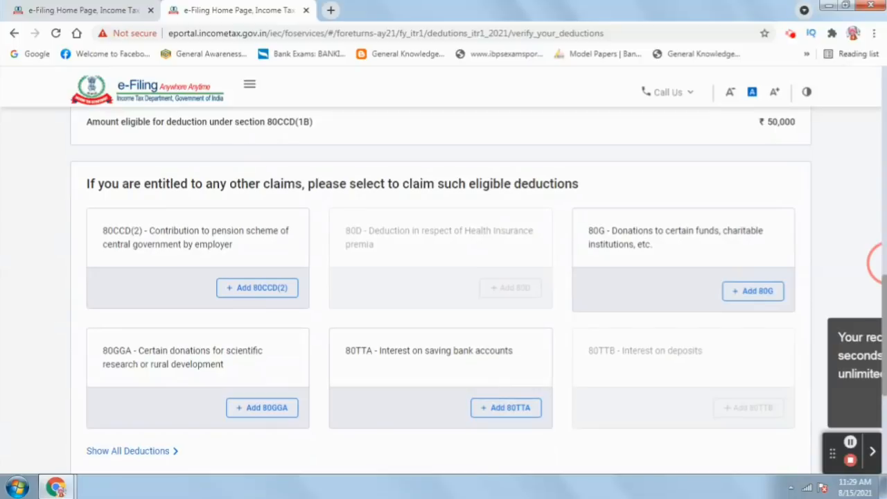
scroll(875, 263, down, 1)
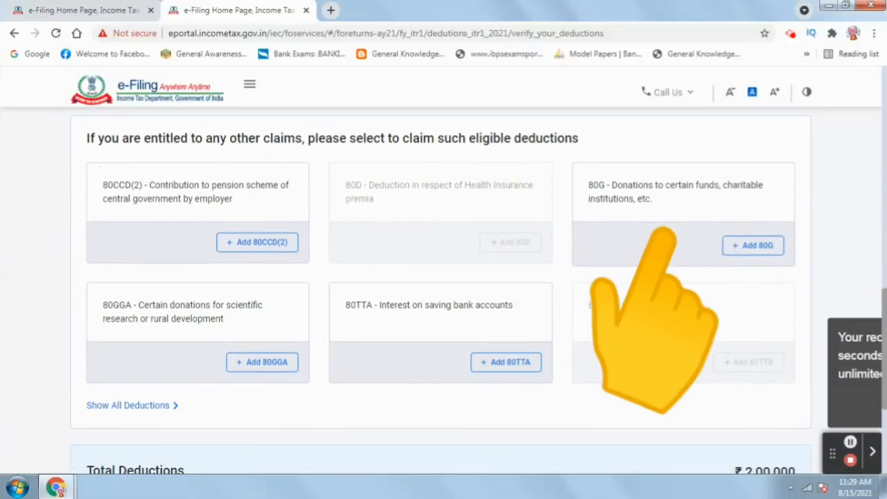
scroll(883, 333, down, 3)
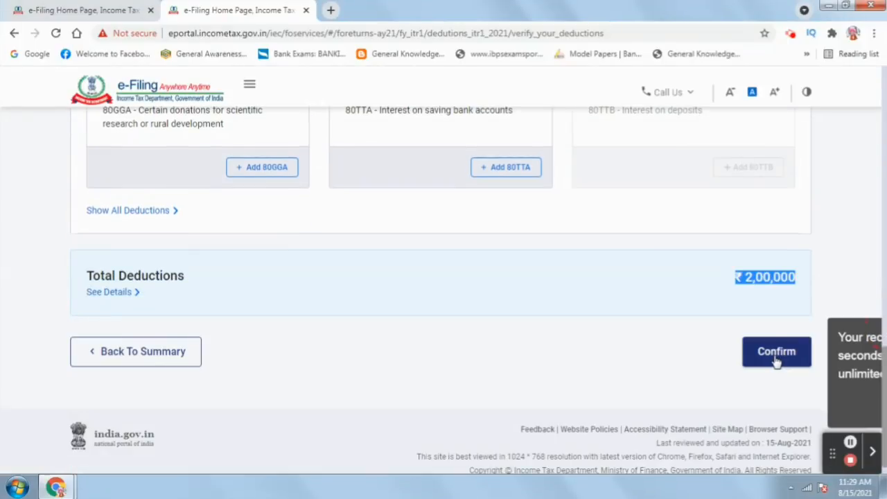
Step: Confirm the Total Deductions section and check the filing progress on the return summary
click(777, 352)
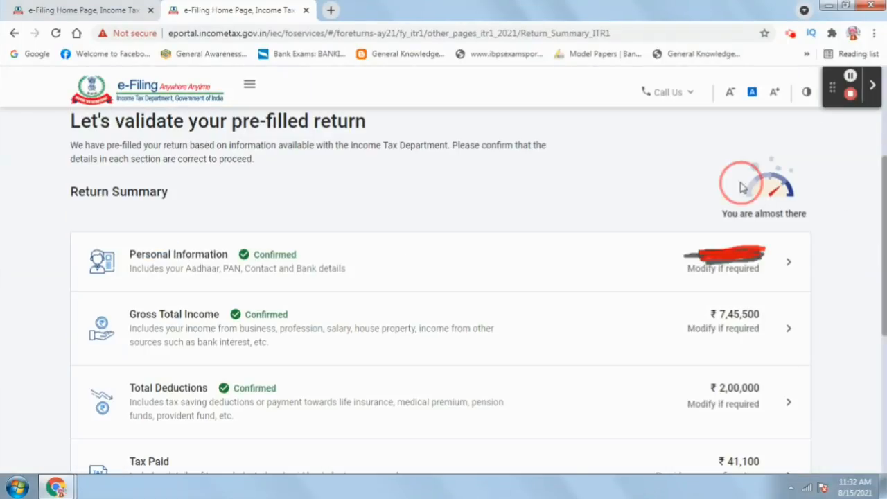
drag(741, 183, 812, 198)
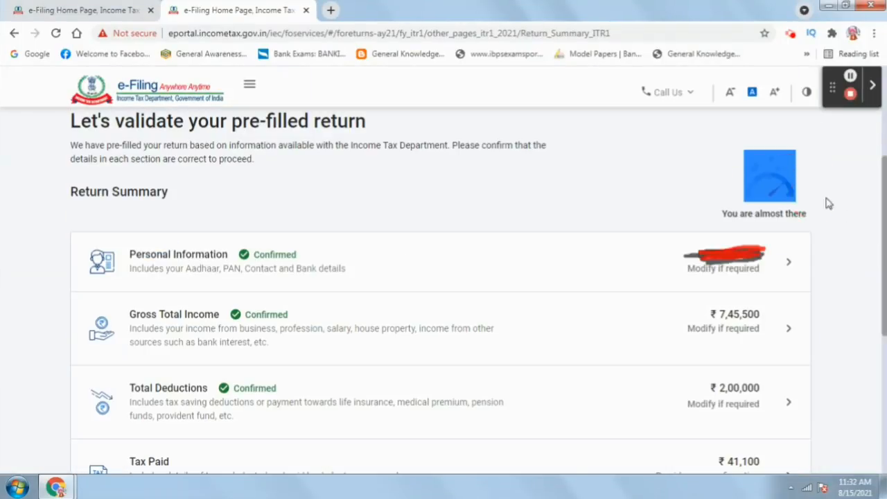
click(828, 198)
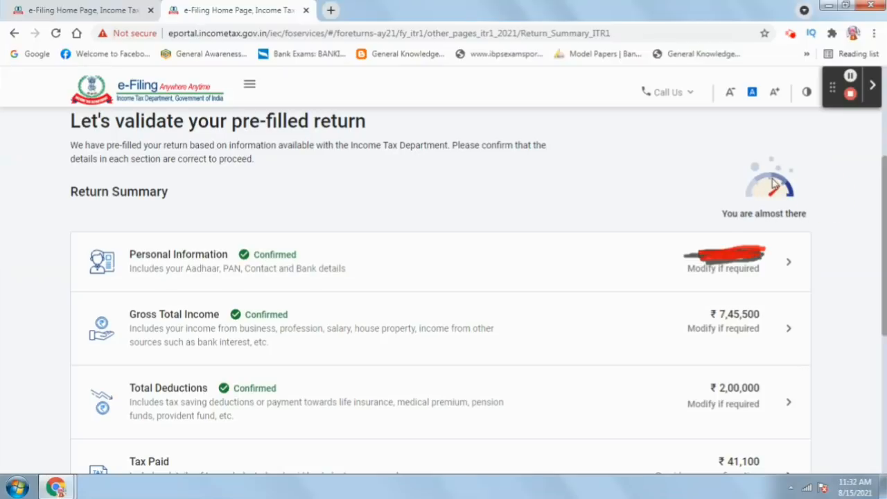
Step: Open the Total Tax Liability section, go through the computation of income, tax, interest and fees, and confirm it
scroll(782, 187, down, 1)
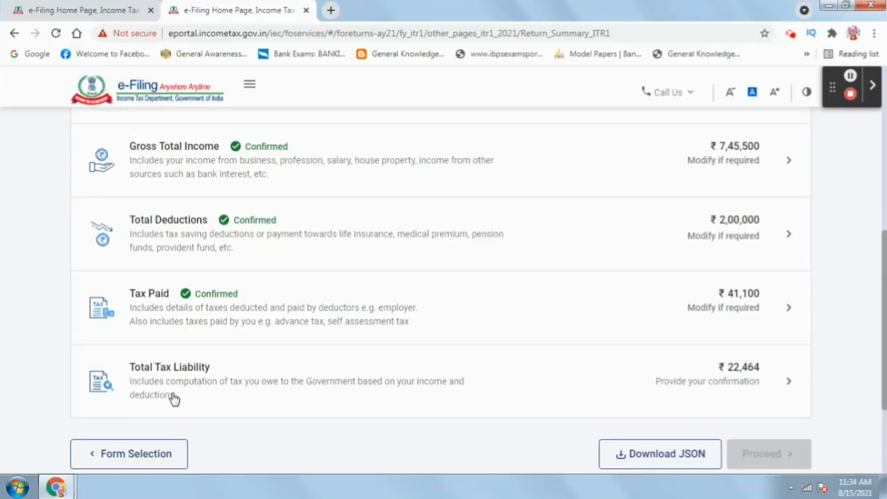
click(739, 378)
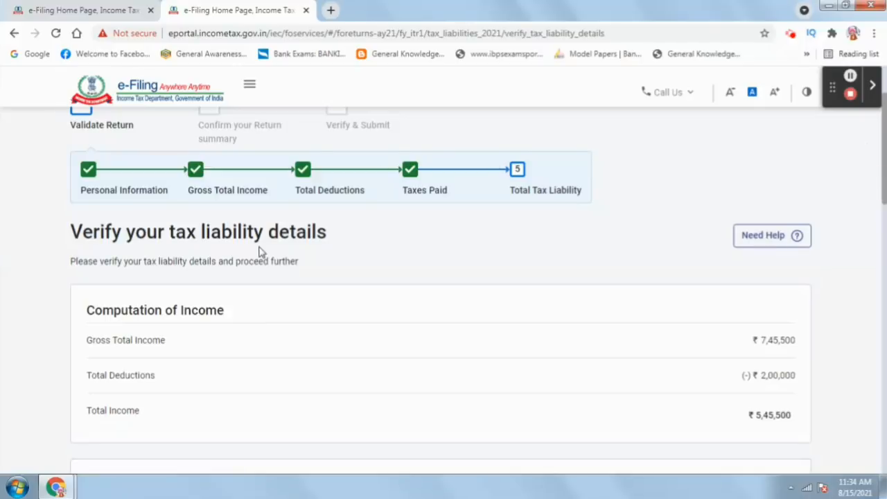
drag(73, 233, 342, 243)
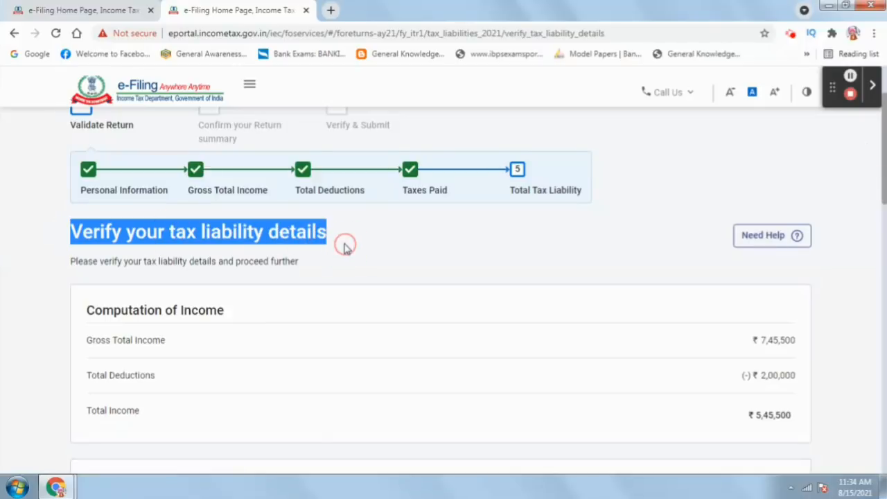
scroll(795, 237, down, 2)
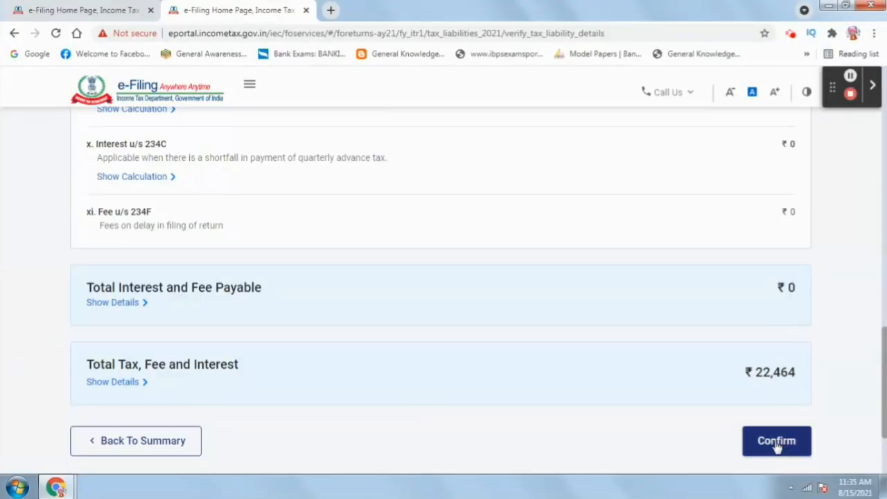
click(776, 443)
Step: Check that all sections of the return summary are confirmed and proceed to the tax summary
drag(72, 420, 149, 420)
click(702, 416)
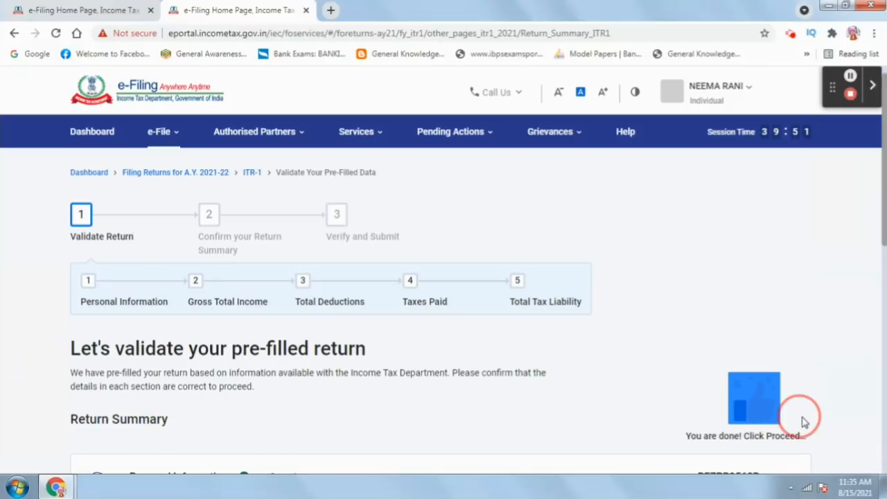
scroll(194, 432, down, 5)
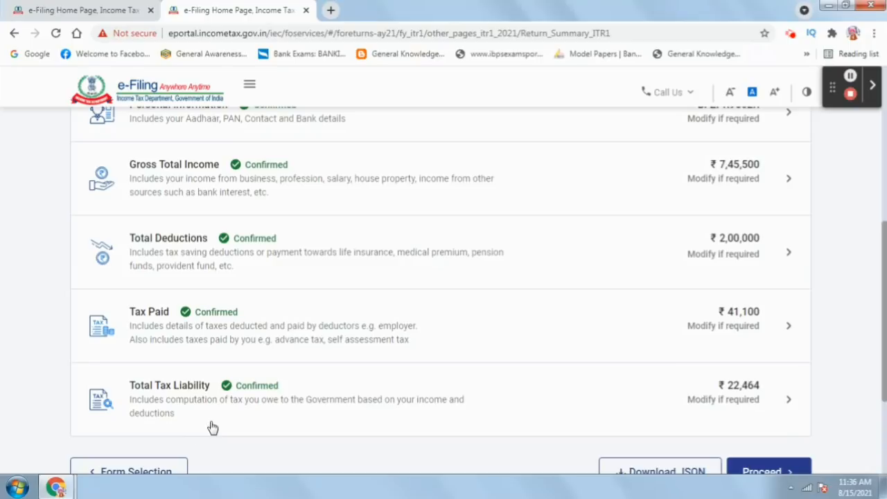
scroll(878, 305, down, 1)
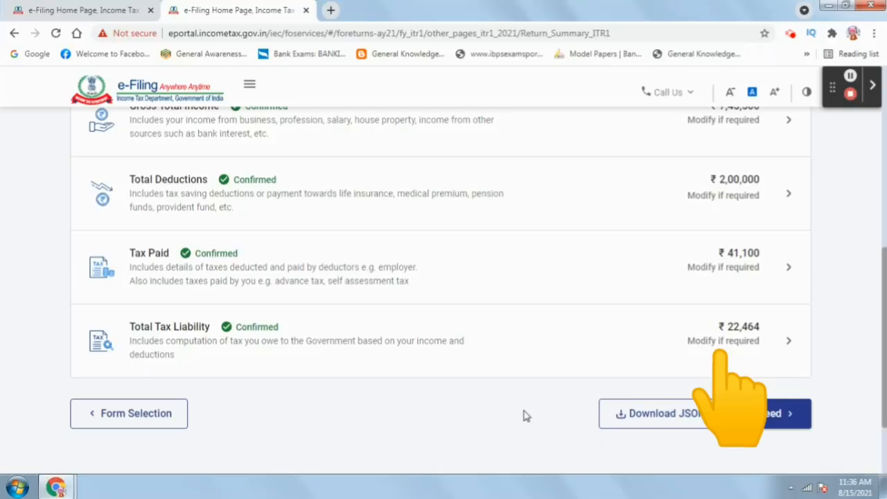
click(775, 413)
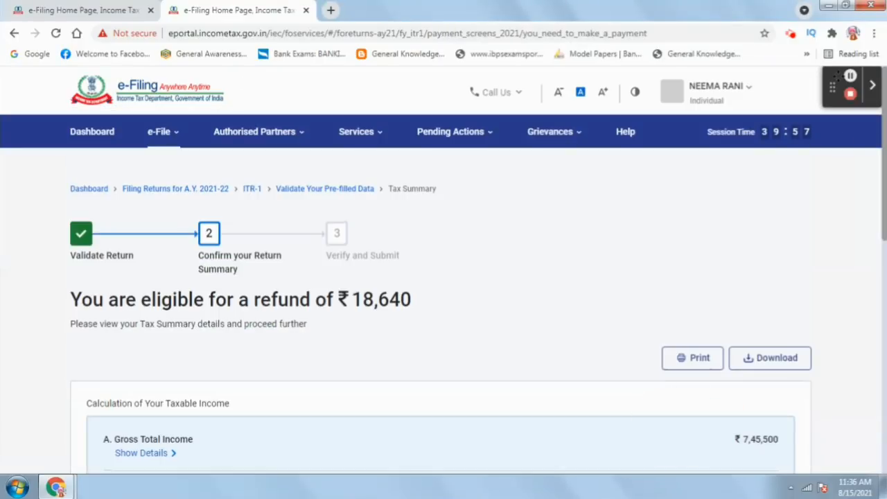
Step: Go through the tax summary down to the refund amount and continue to the return preview stage
click(854, 76)
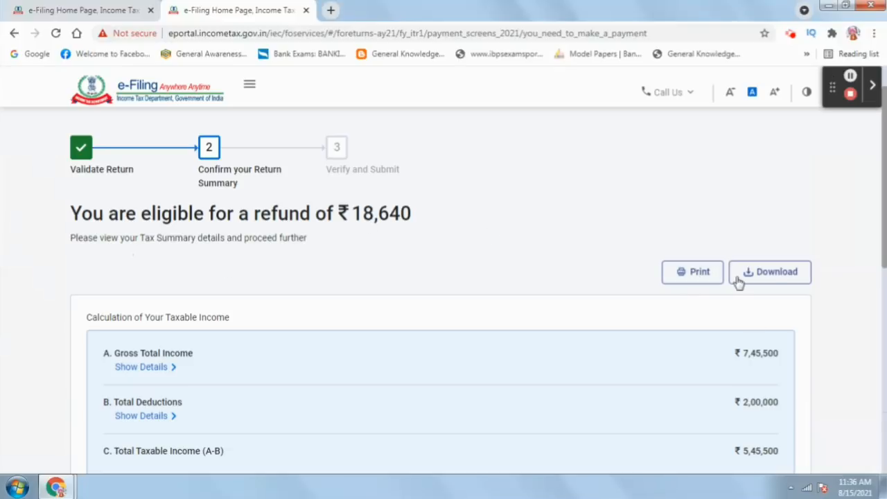
scroll(748, 346, down, 5)
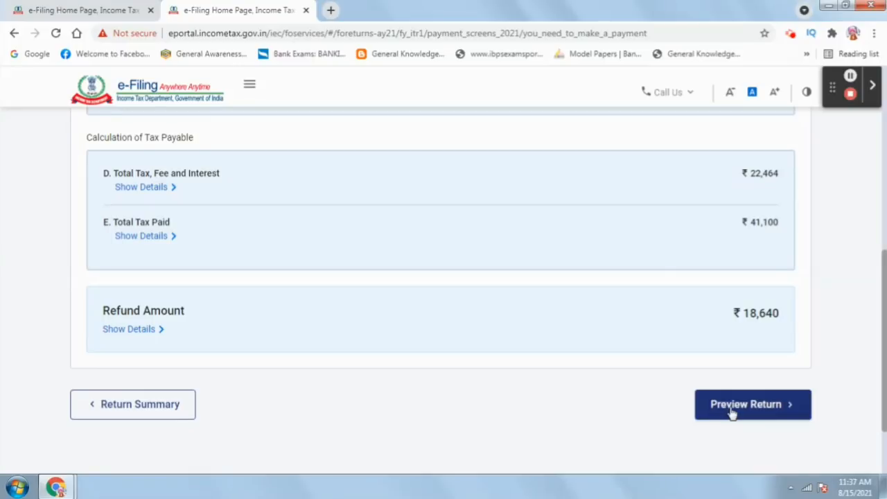
click(731, 411)
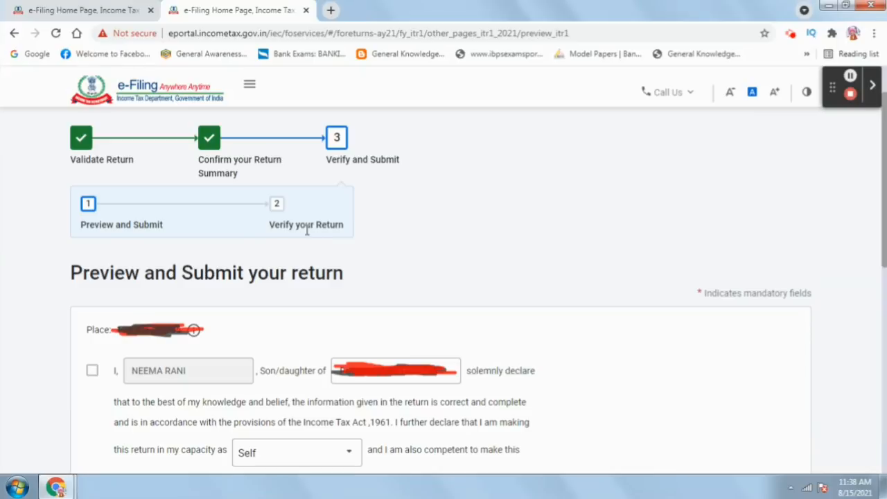
Step: Accept the declaration with the capacity set to Self, leave the Tax Return Preparer details blank, and proceed to the preview
click(91, 371)
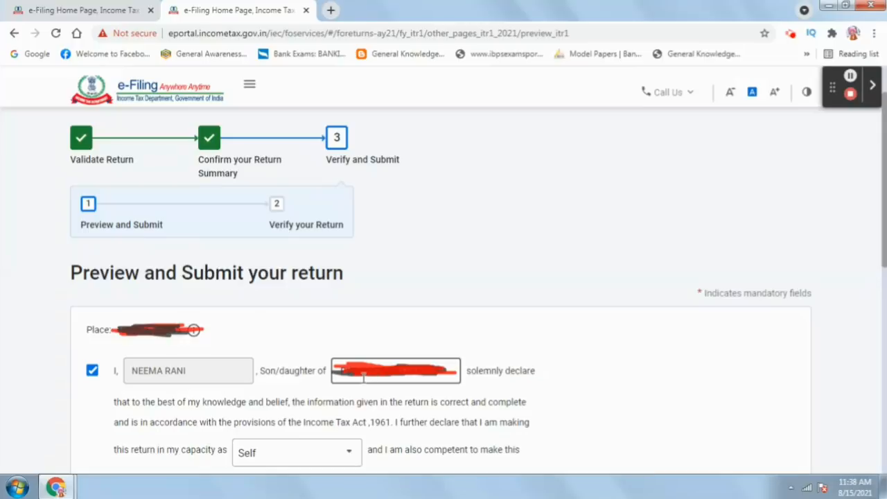
drag(884, 236, 883, 261)
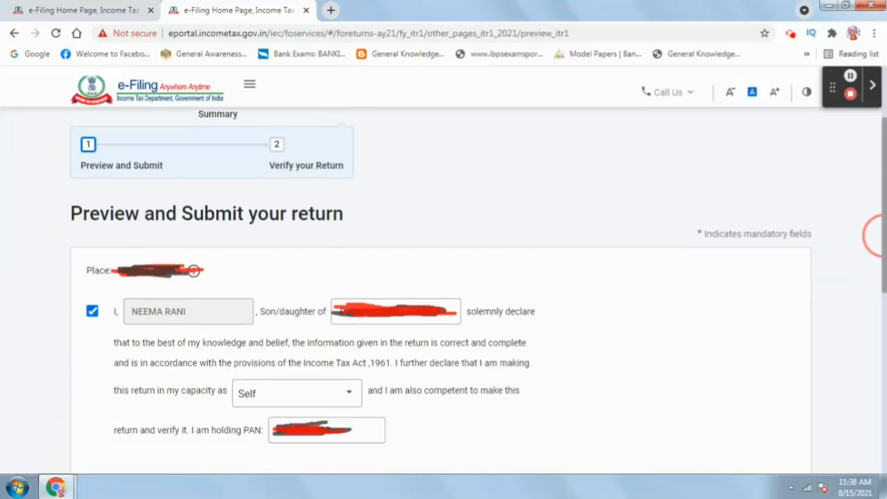
scroll(880, 261, down, 2)
click(338, 252)
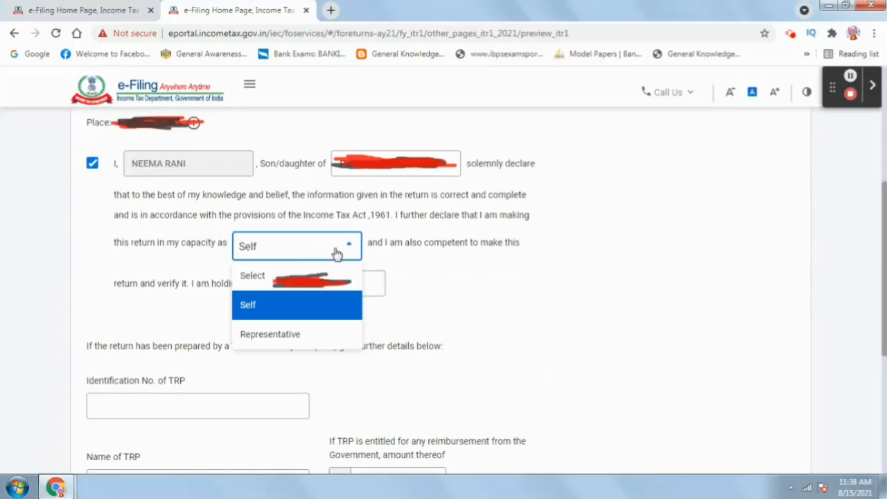
click(298, 297)
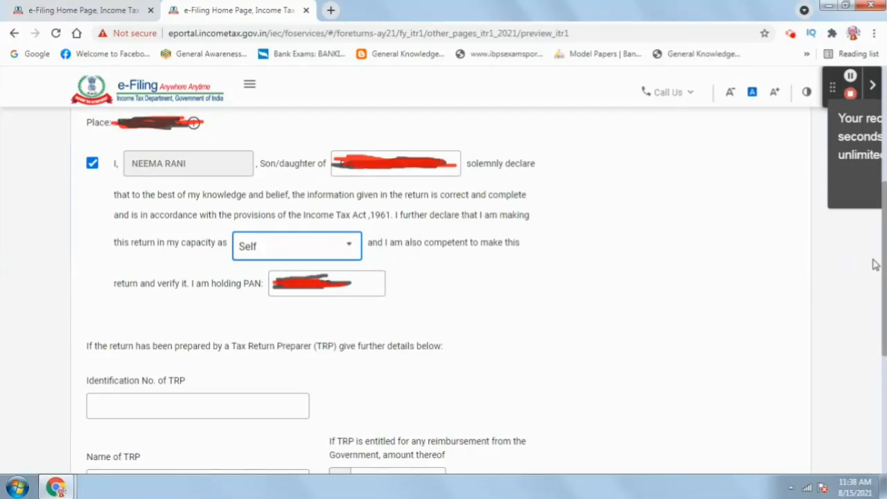
scroll(874, 264, down, 3)
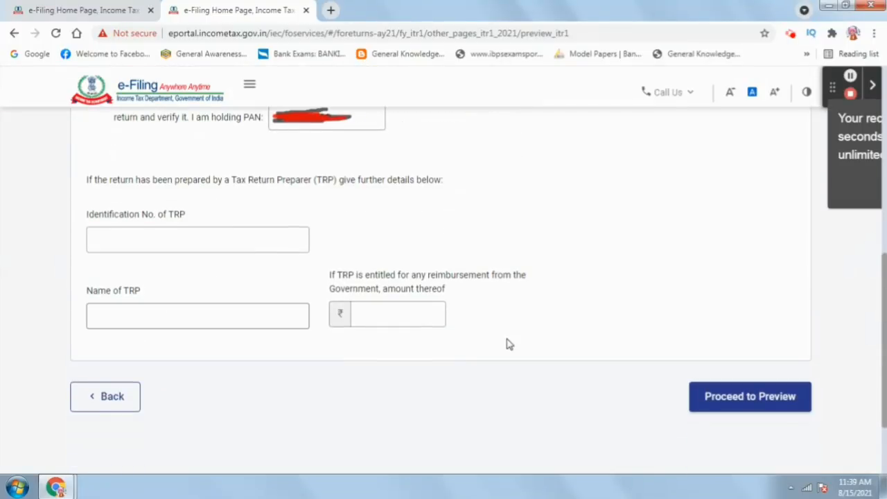
click(738, 392)
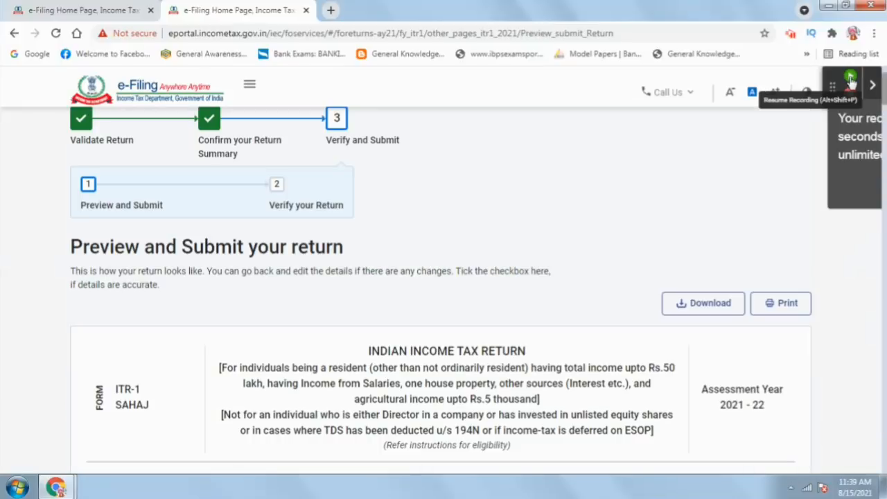
Step: Examine the beginning of the Preview and Submit page for the ITR-1 return
drag(70, 248, 352, 259)
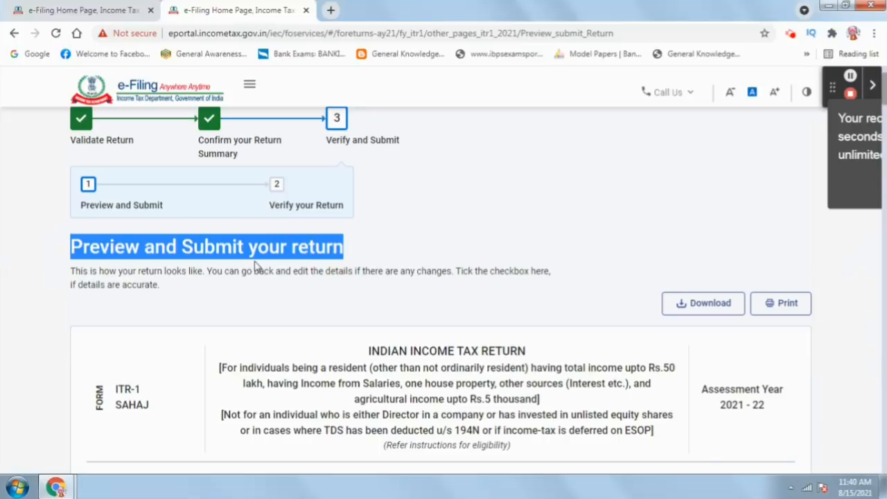
scroll(715, 174, up, 2)
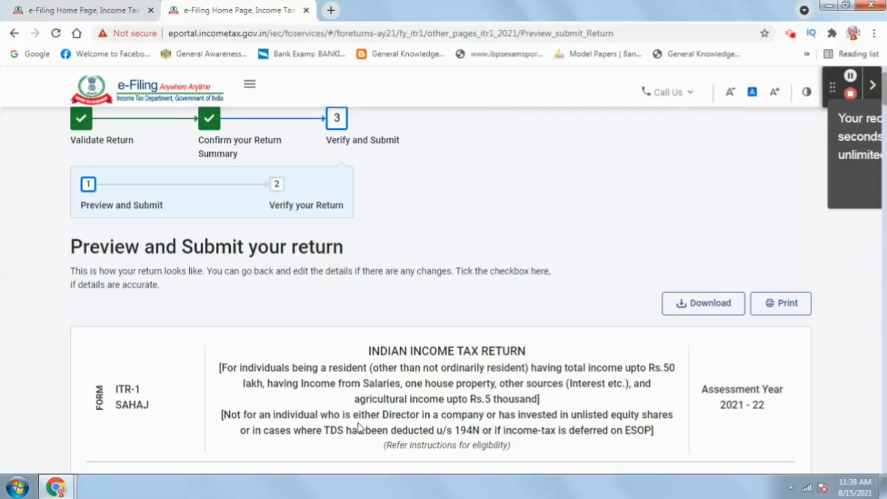
drag(70, 252, 347, 249)
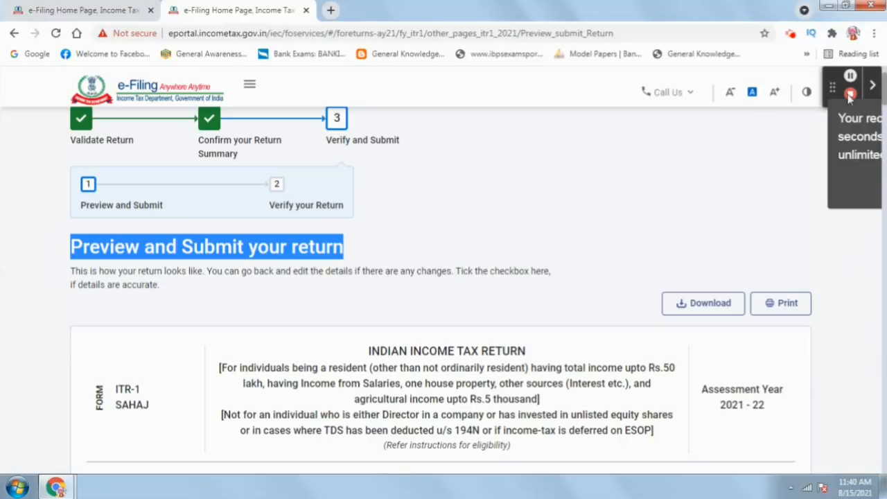
scroll(847, 79, up, 2)
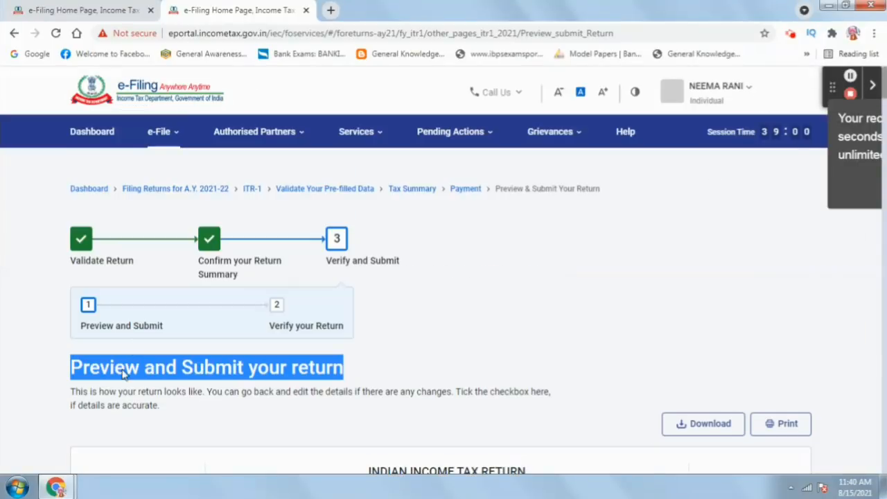